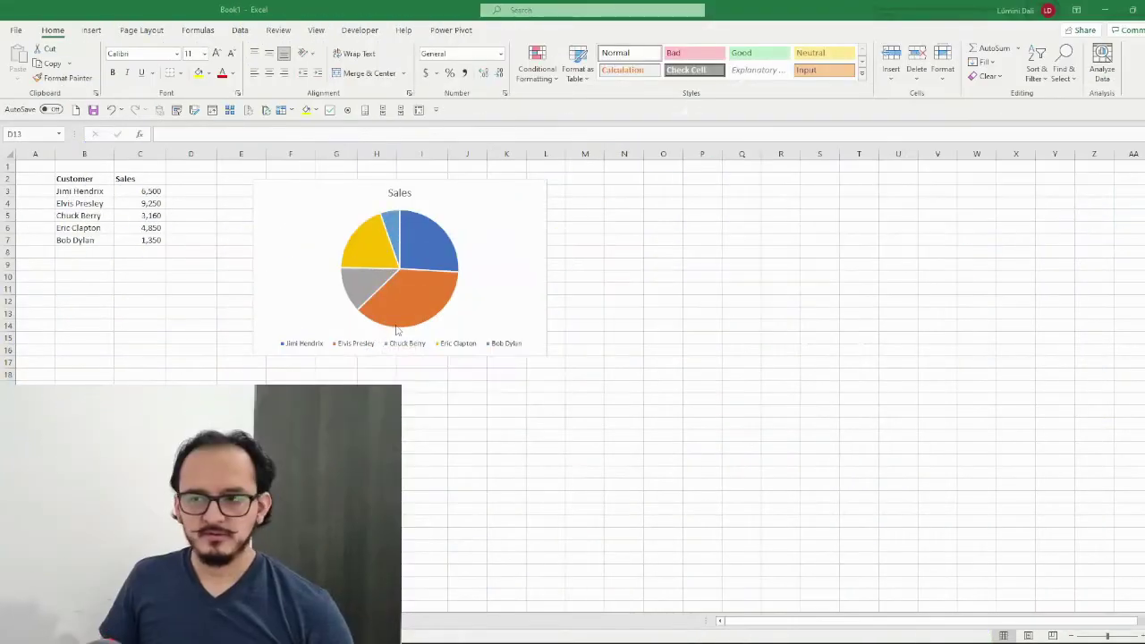
Apply Chart Style 5 to the Sales pie chart.
click(493, 198)
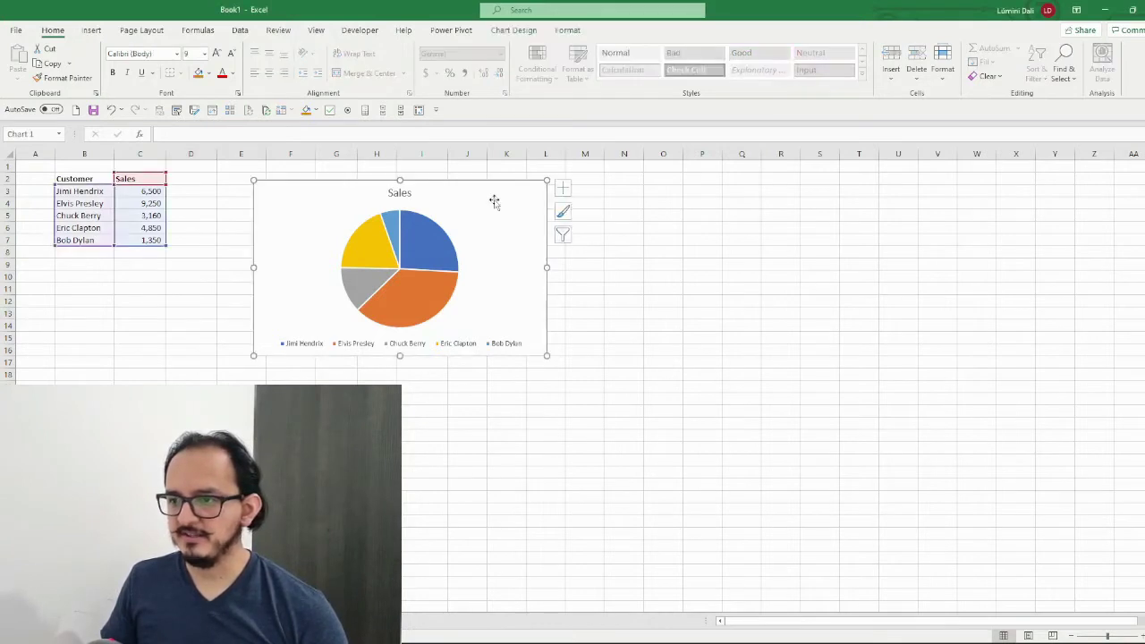
click(513, 31)
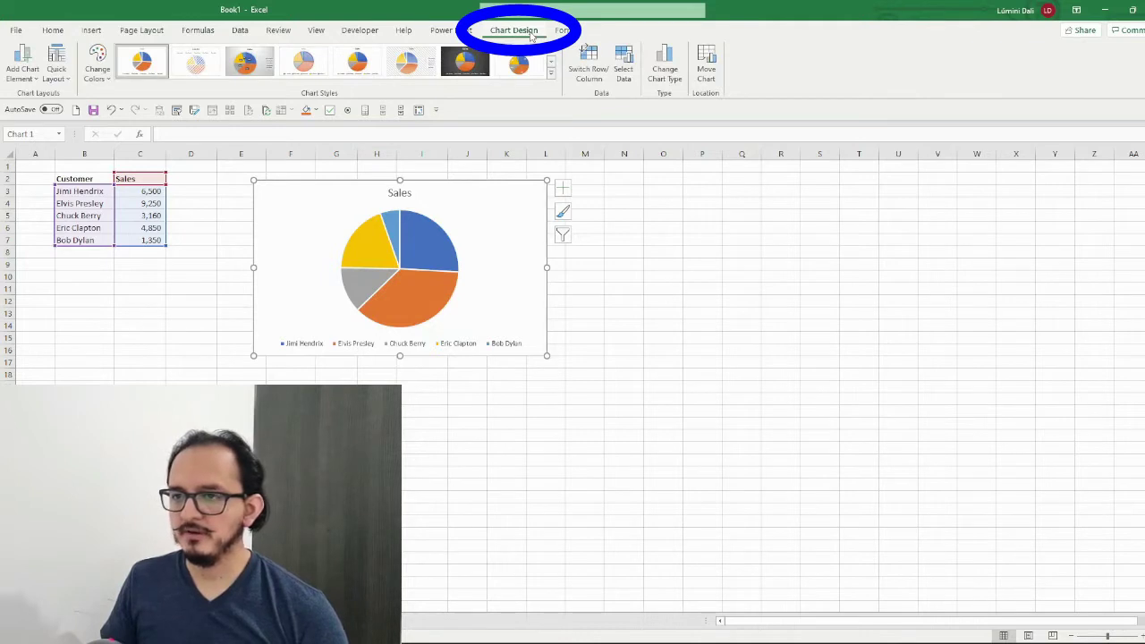
click(359, 65)
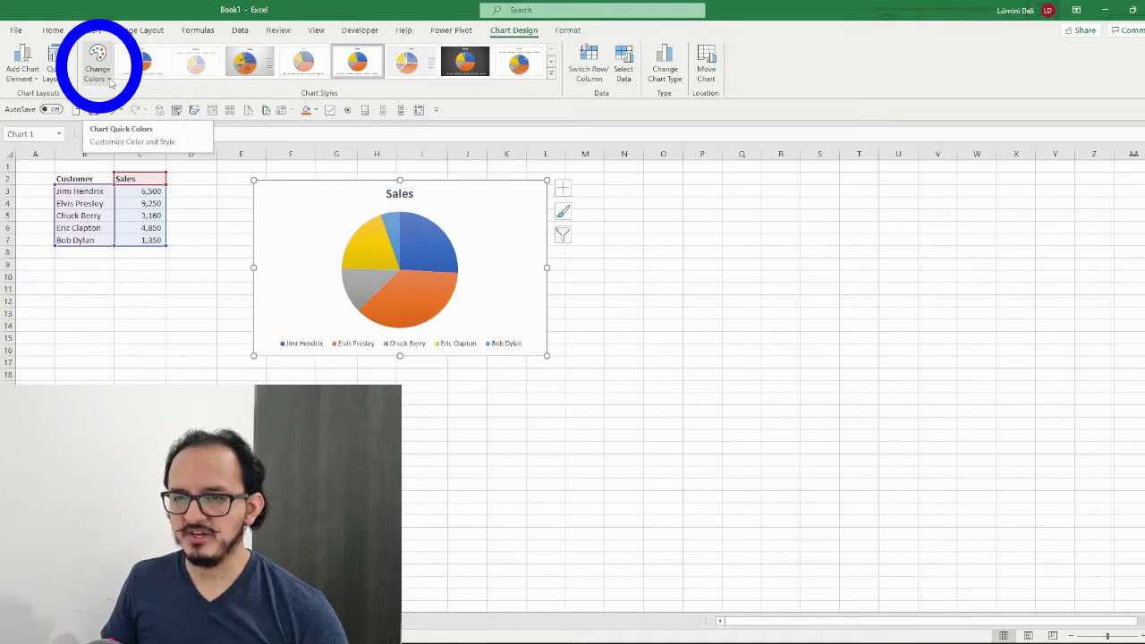
Recolour the pie slices with the green Colorful palette.
click(107, 77)
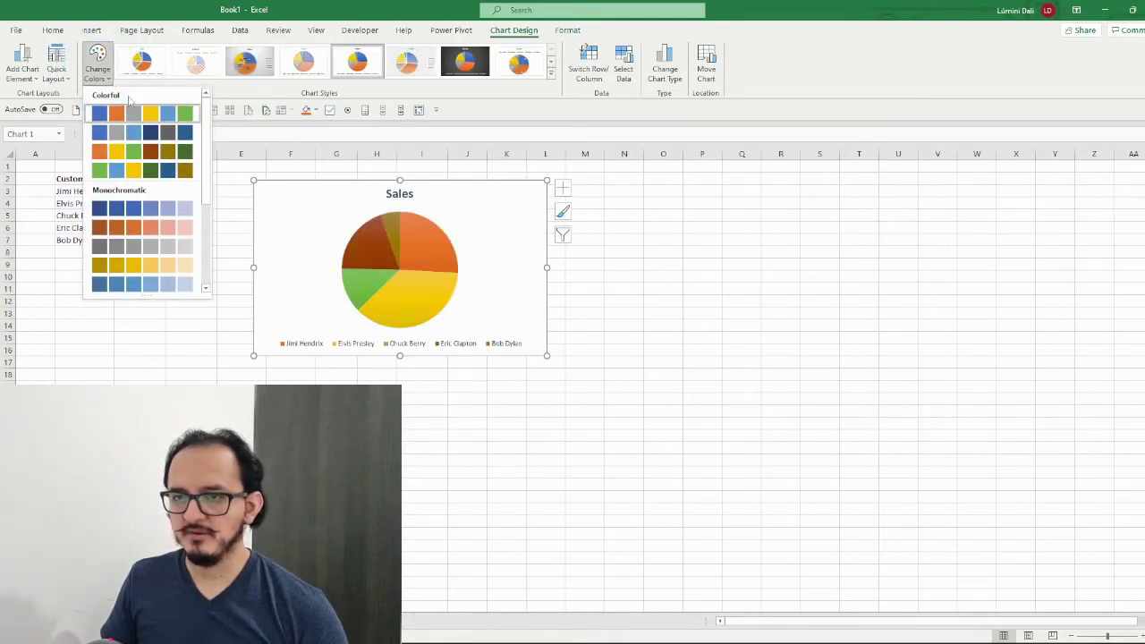
click(136, 170)
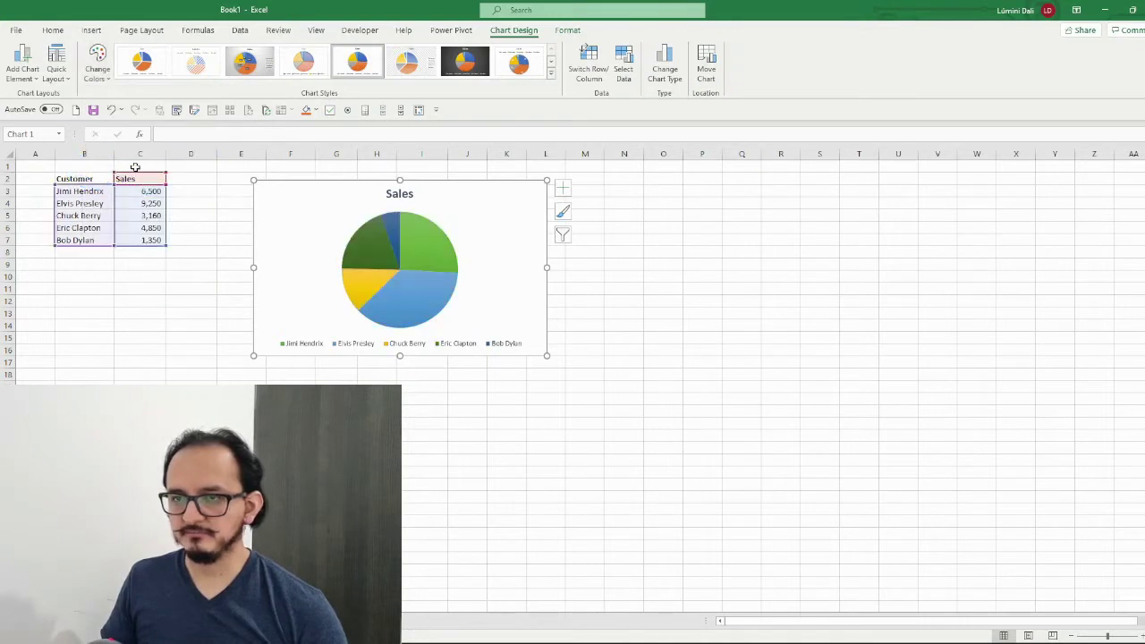
click(52, 30)
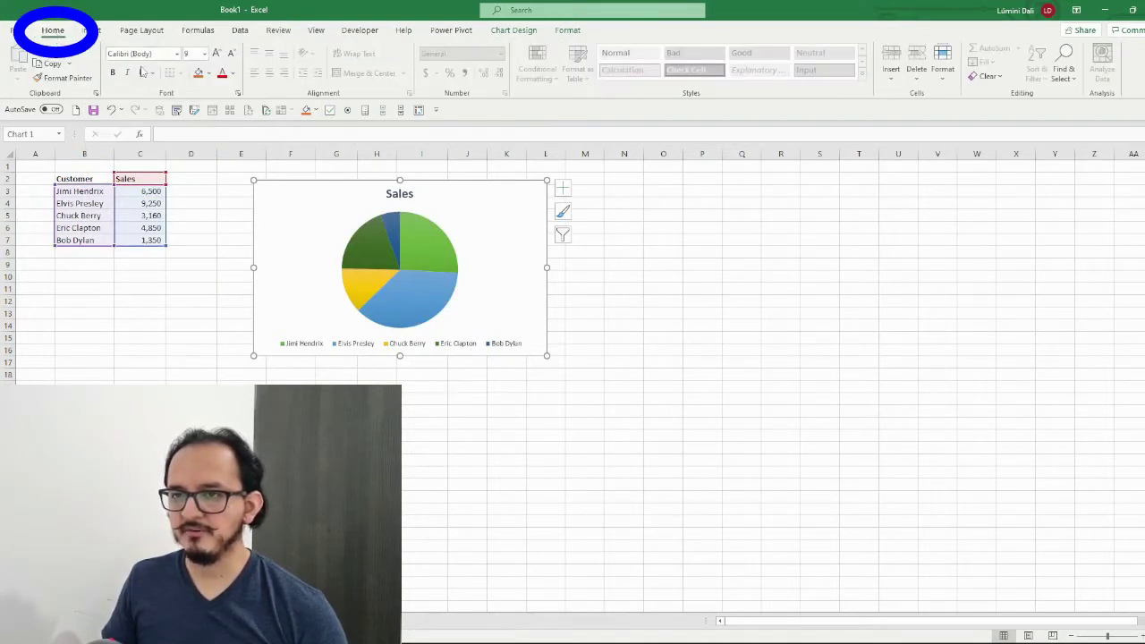
Set the chart's font to Segoe UI.
click(166, 54)
text(se)
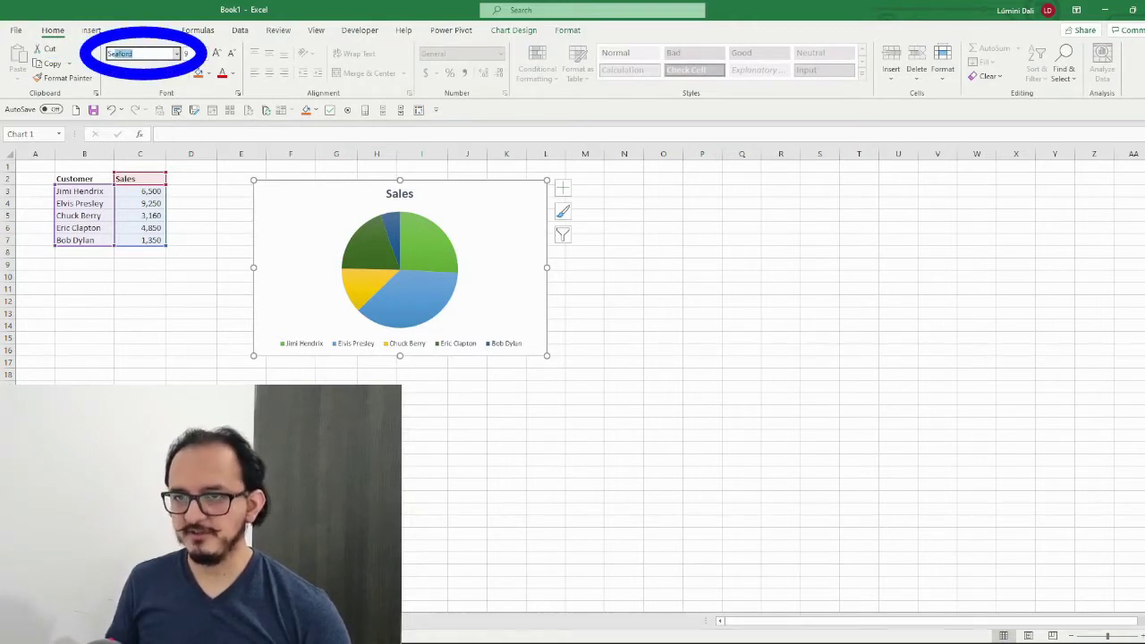
text(goe UI)
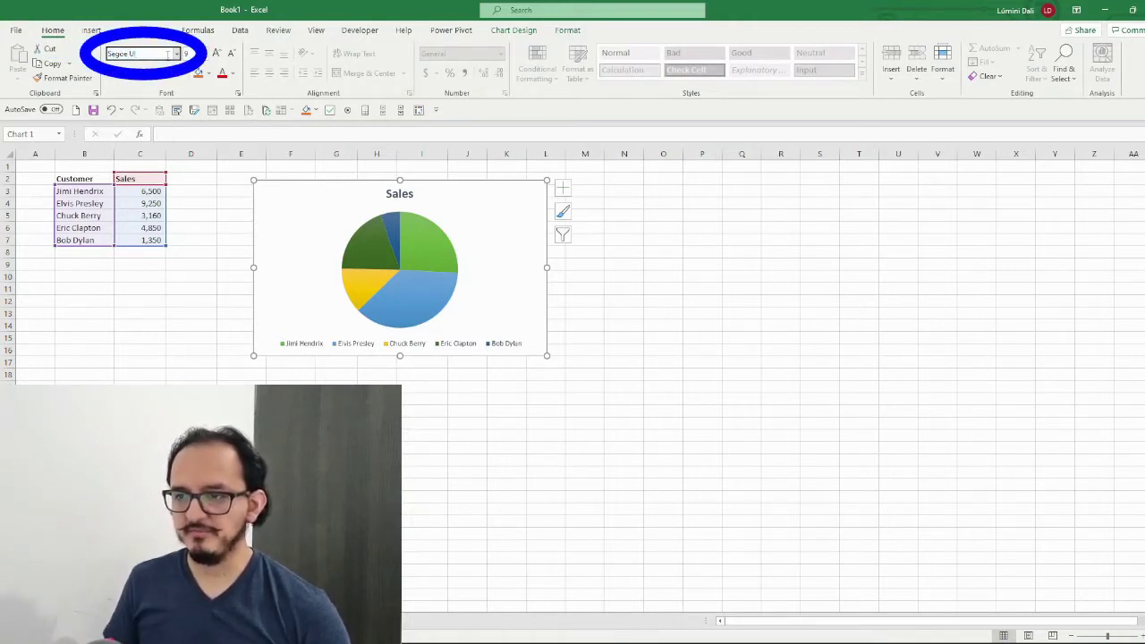
key(Return)
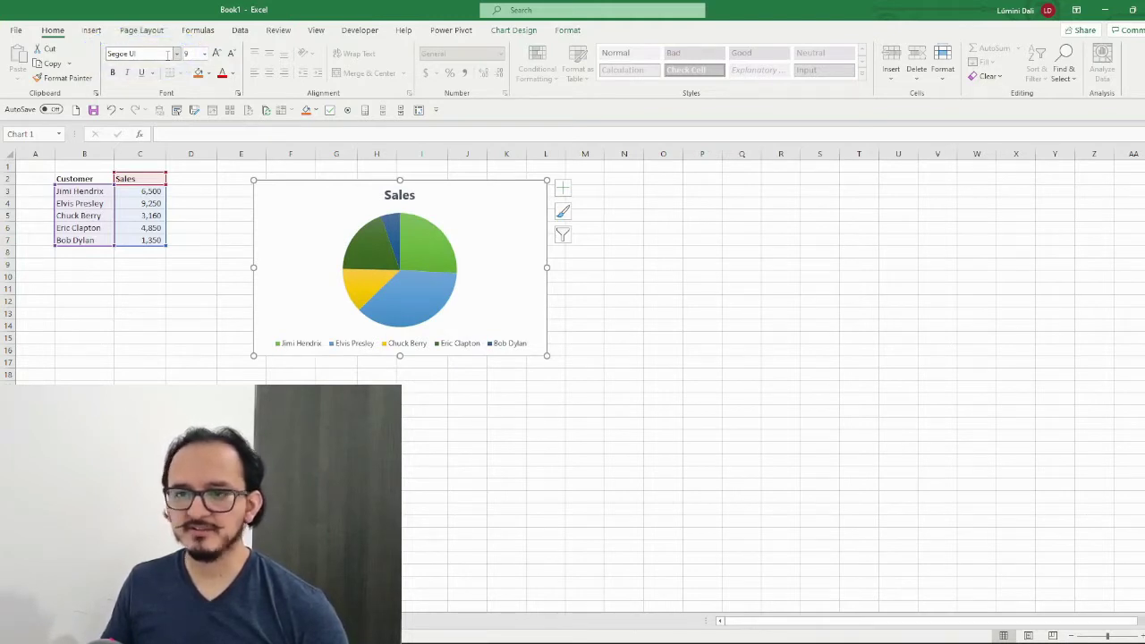
Add data labels showing each slice's sales value and percentage.
mouse_move(435, 248)
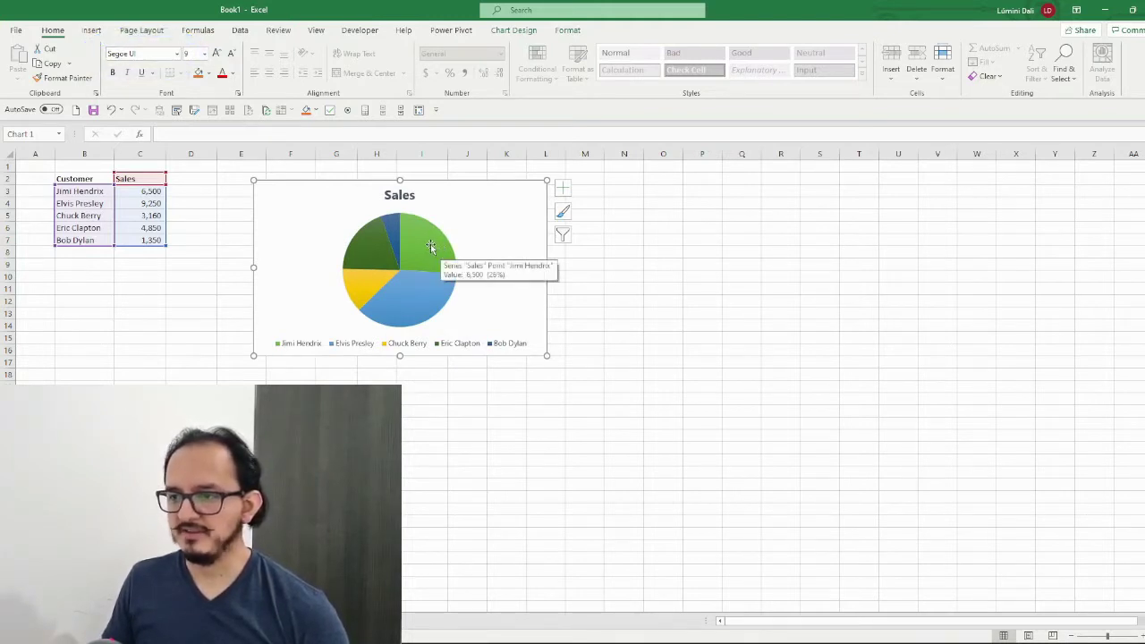
click(430, 245)
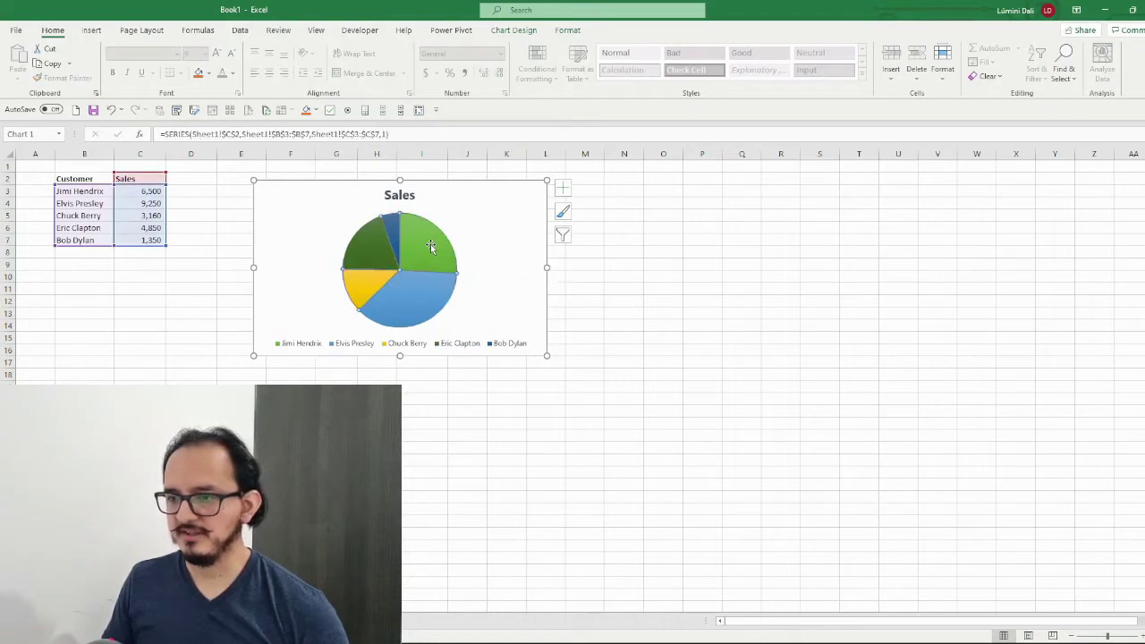
right_click(431, 245)
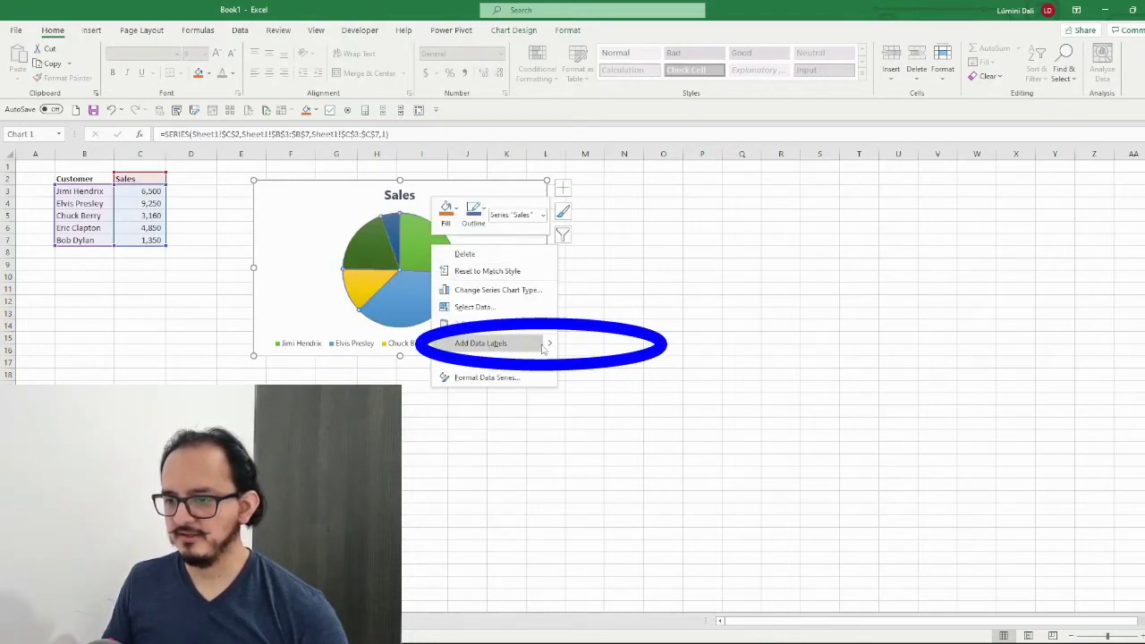
mouse_move(544, 349)
click(586, 340)
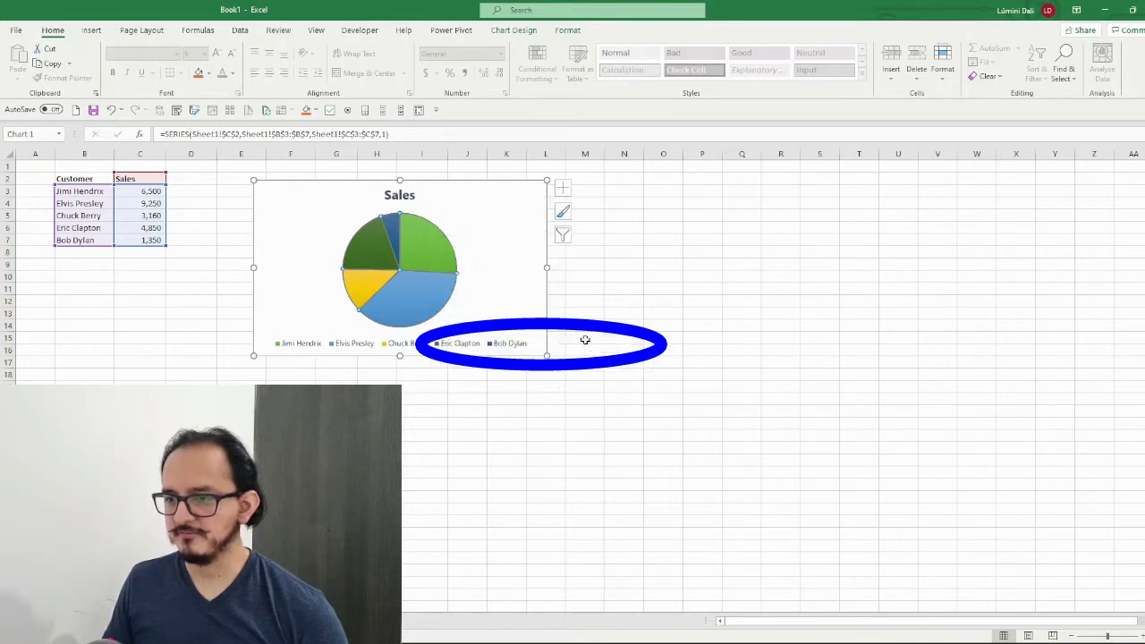
click(417, 252)
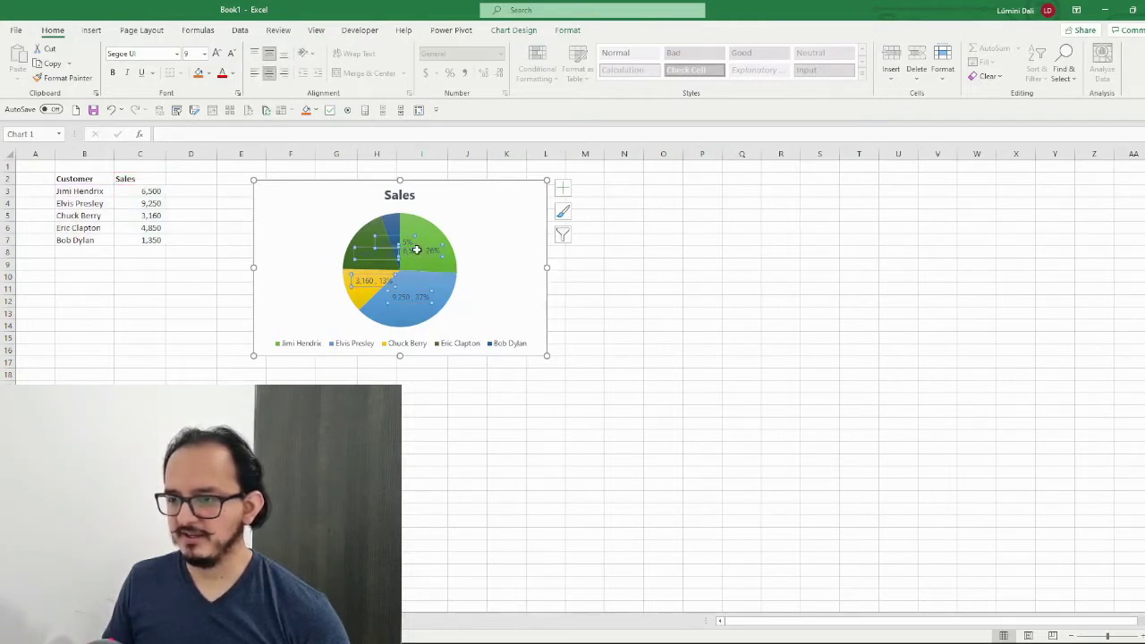
right_click(417, 251)
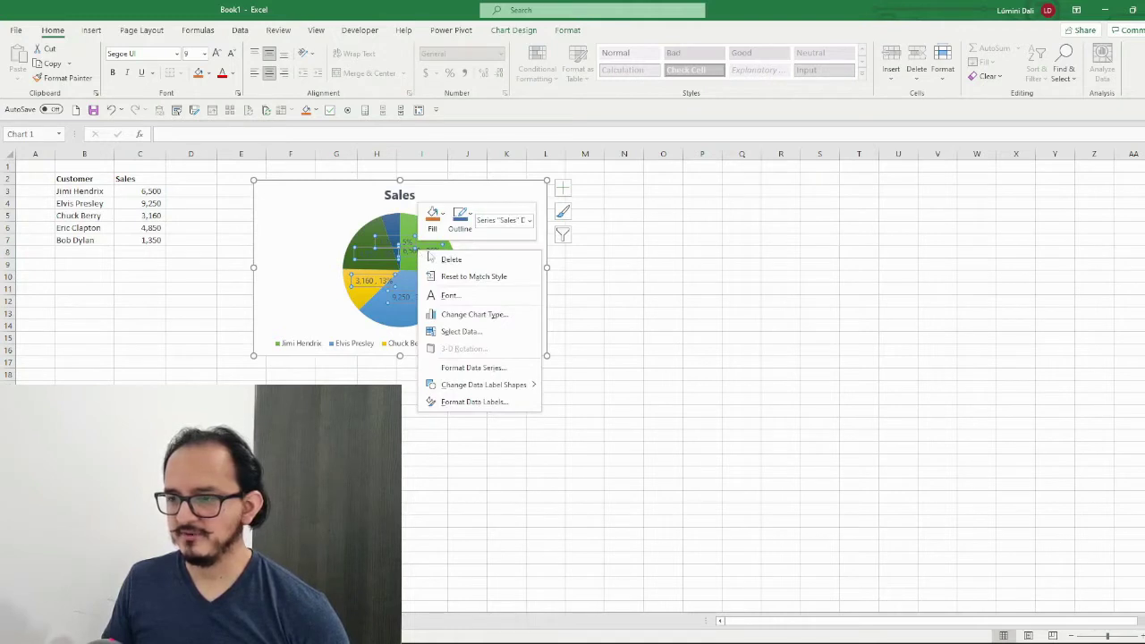
Set the data label position to Outside End.
click(522, 407)
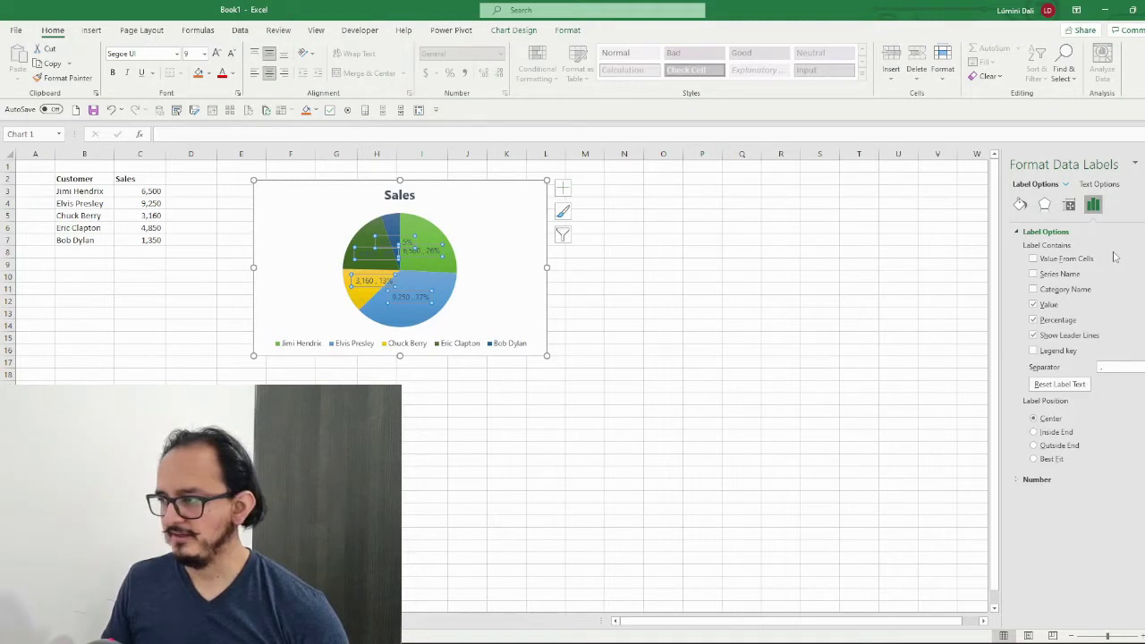
click(1101, 207)
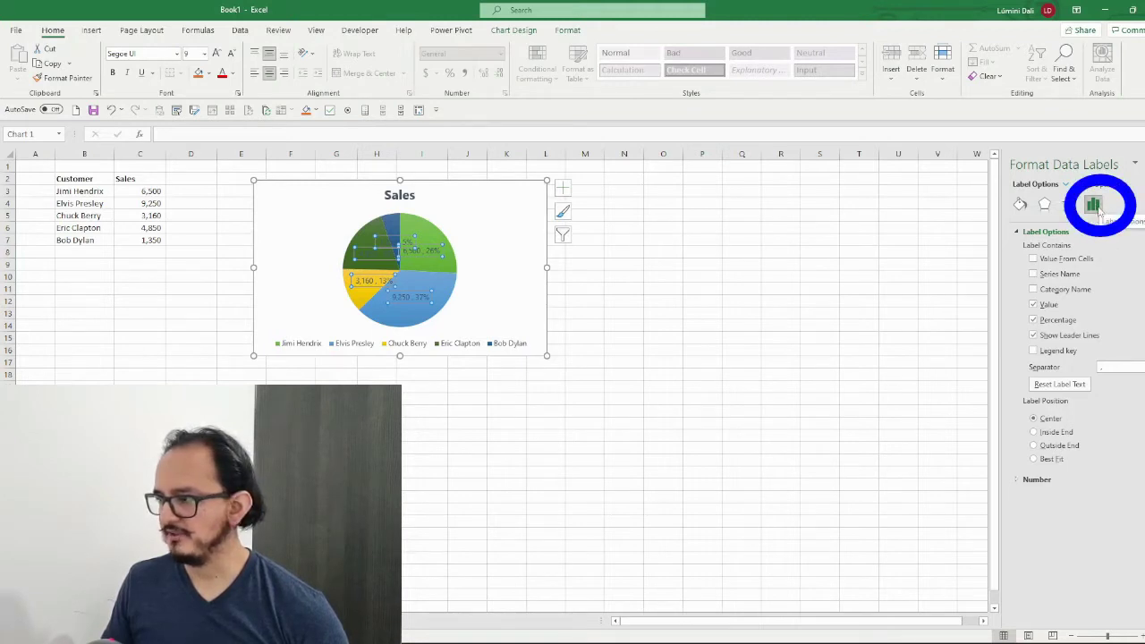
click(1062, 405)
click(1062, 405)
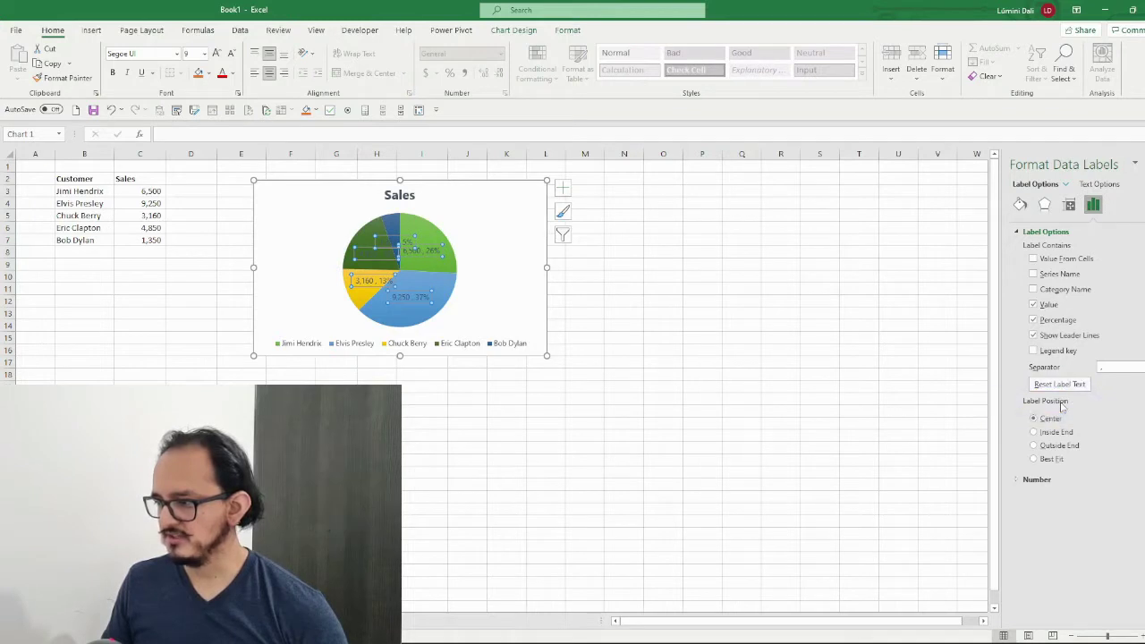
click(1073, 450)
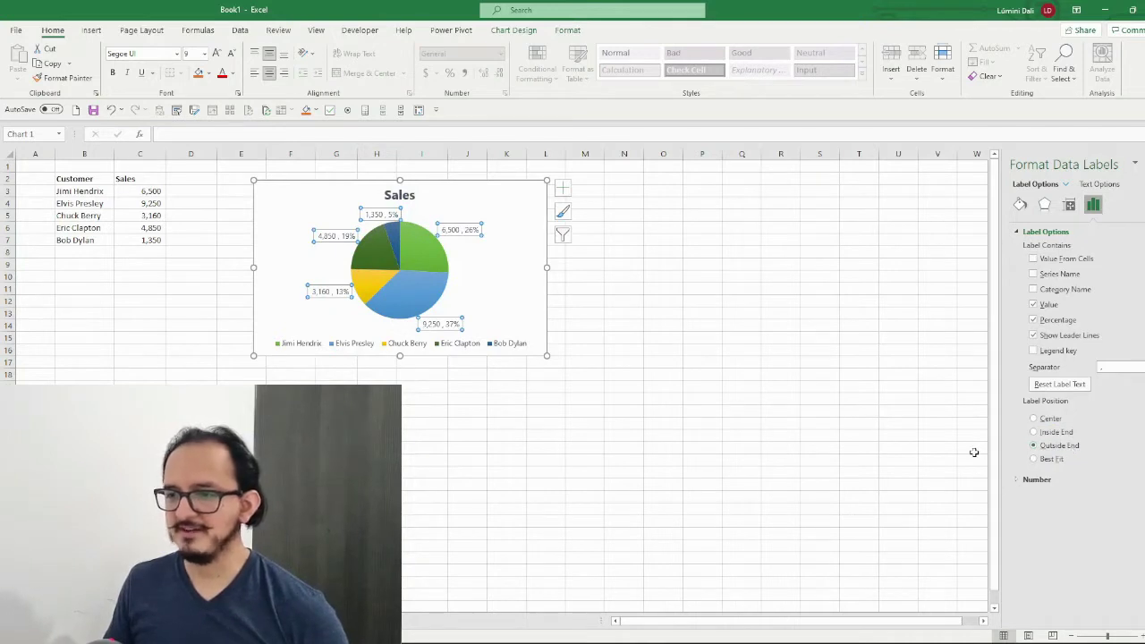
Move the chart legend to the right of the pie.
click(356, 352)
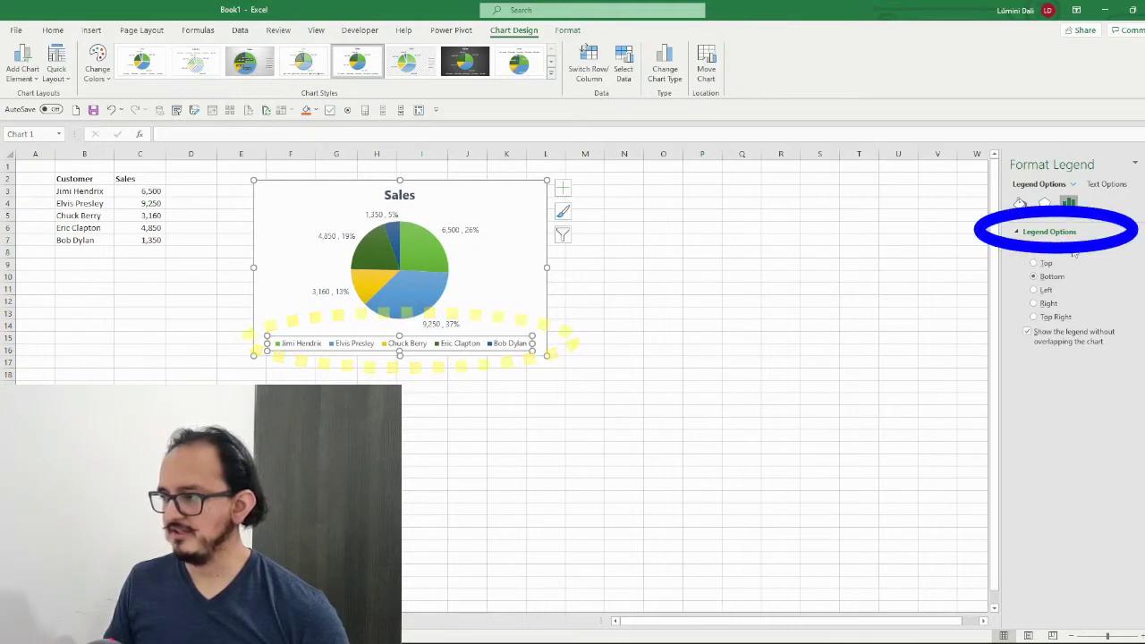
click(1049, 305)
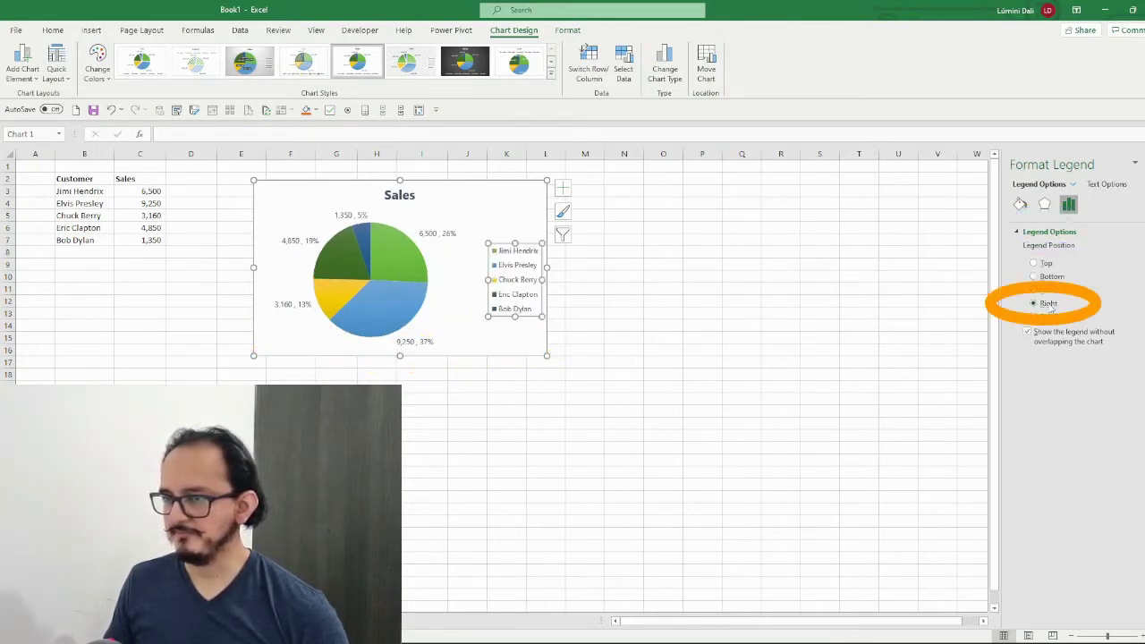
click(590, 266)
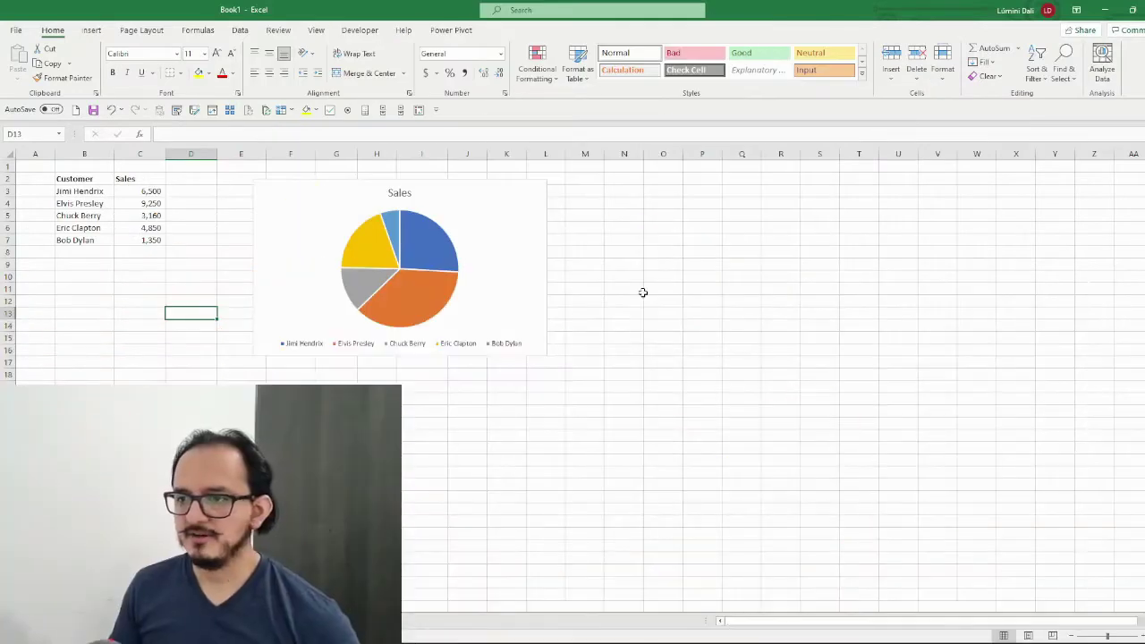
Apply a chart style that labels each slice with customer name and percentage.
click(522, 199)
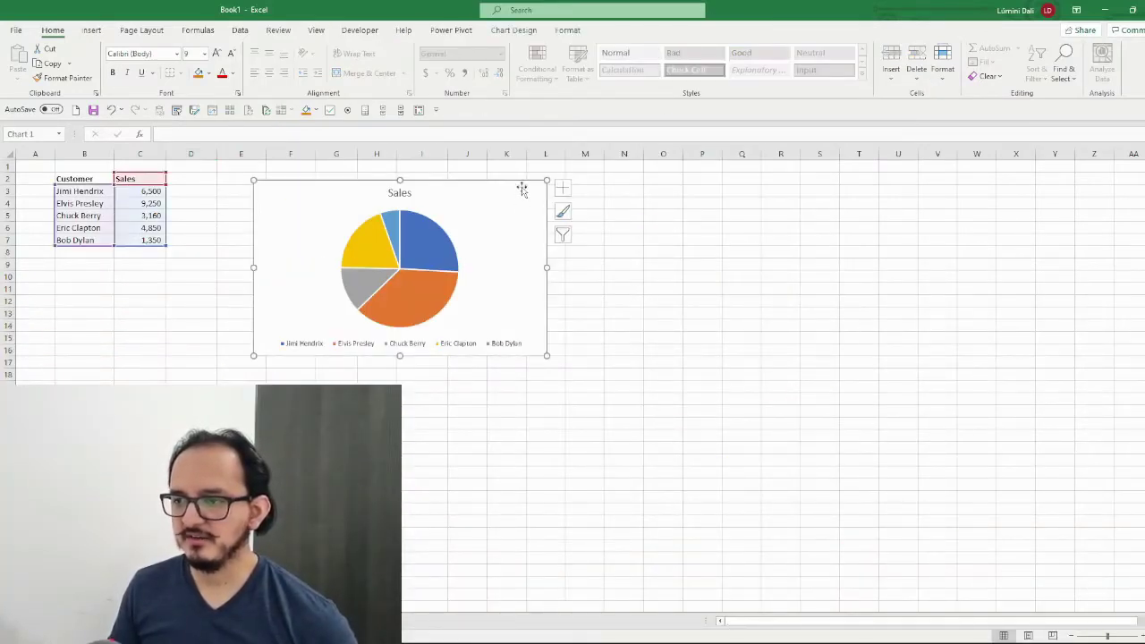
click(524, 36)
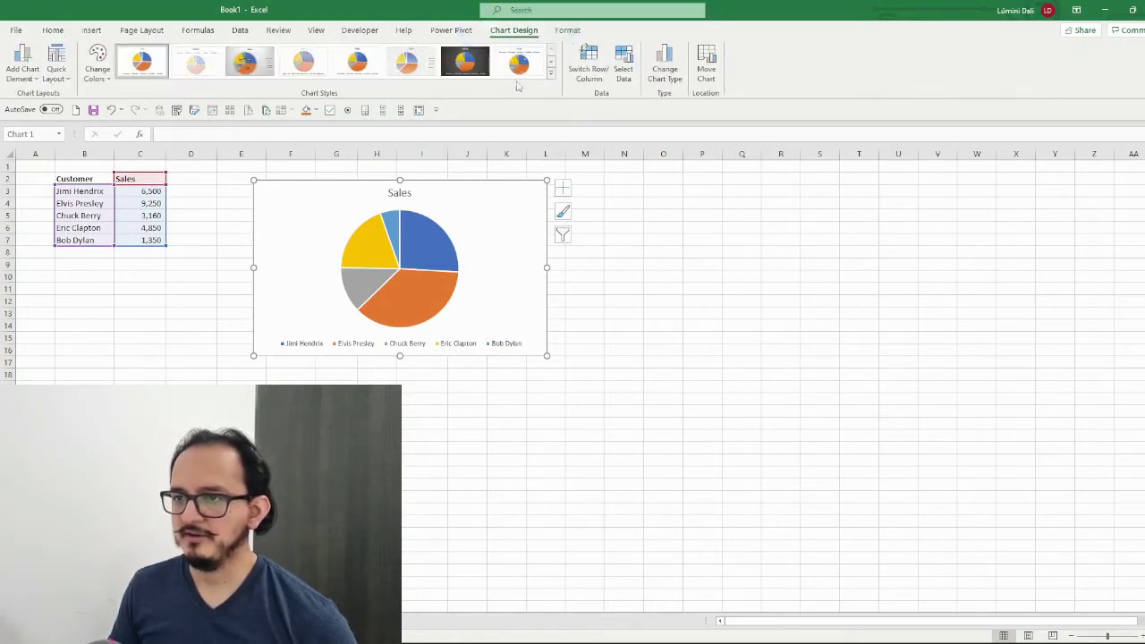
click(551, 77)
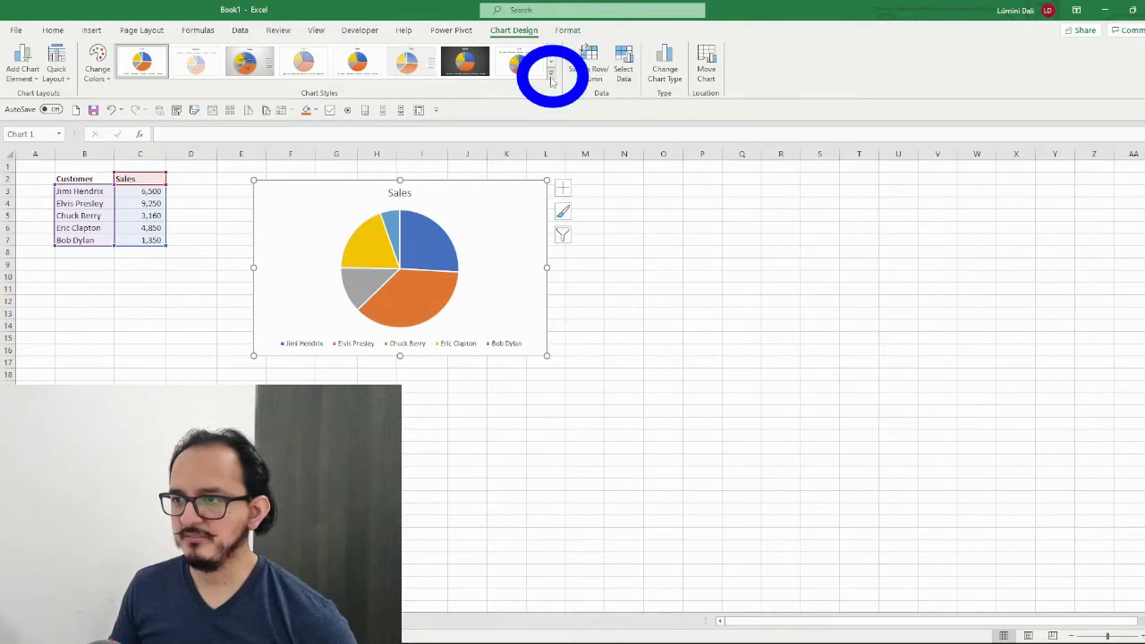
click(552, 77)
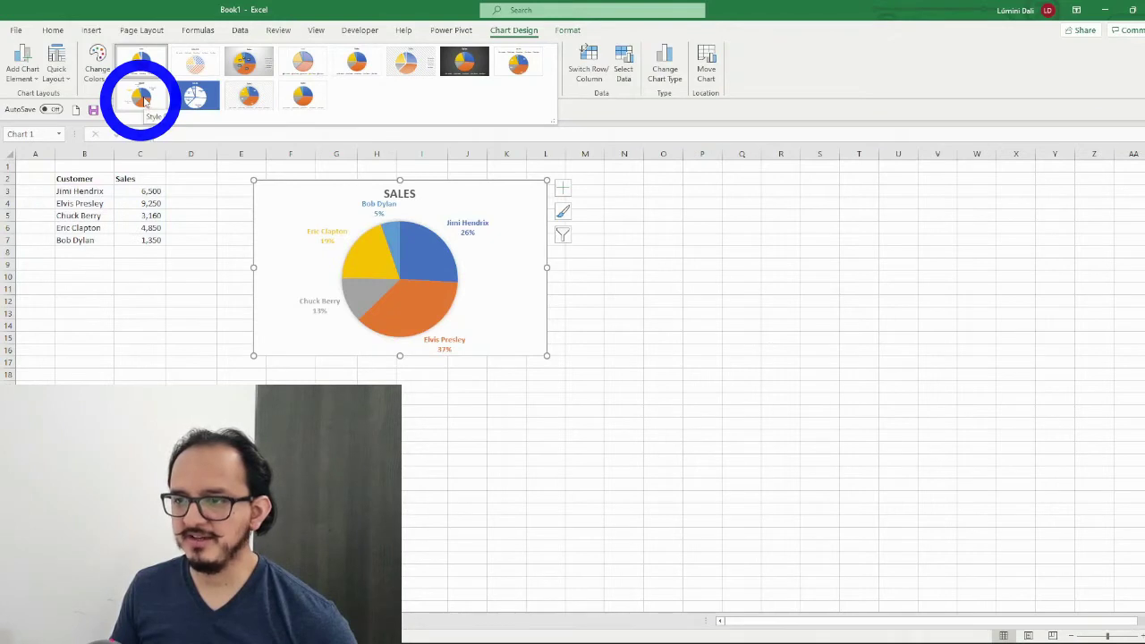
click(143, 99)
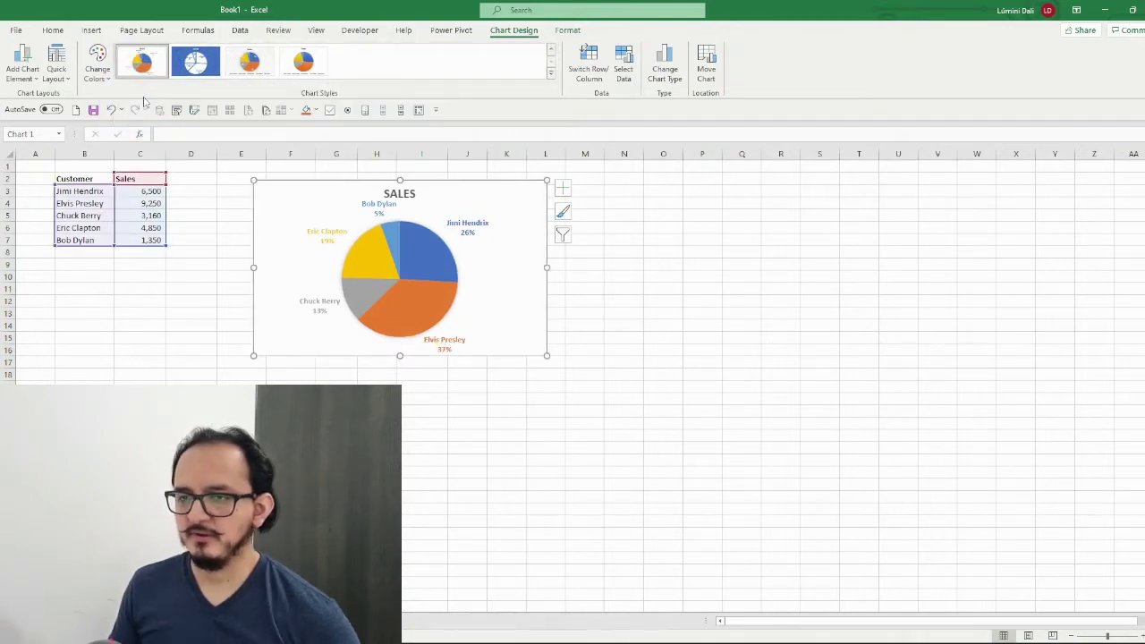
Recolour the slices with the orange, gold, green and brown colour set.
click(106, 80)
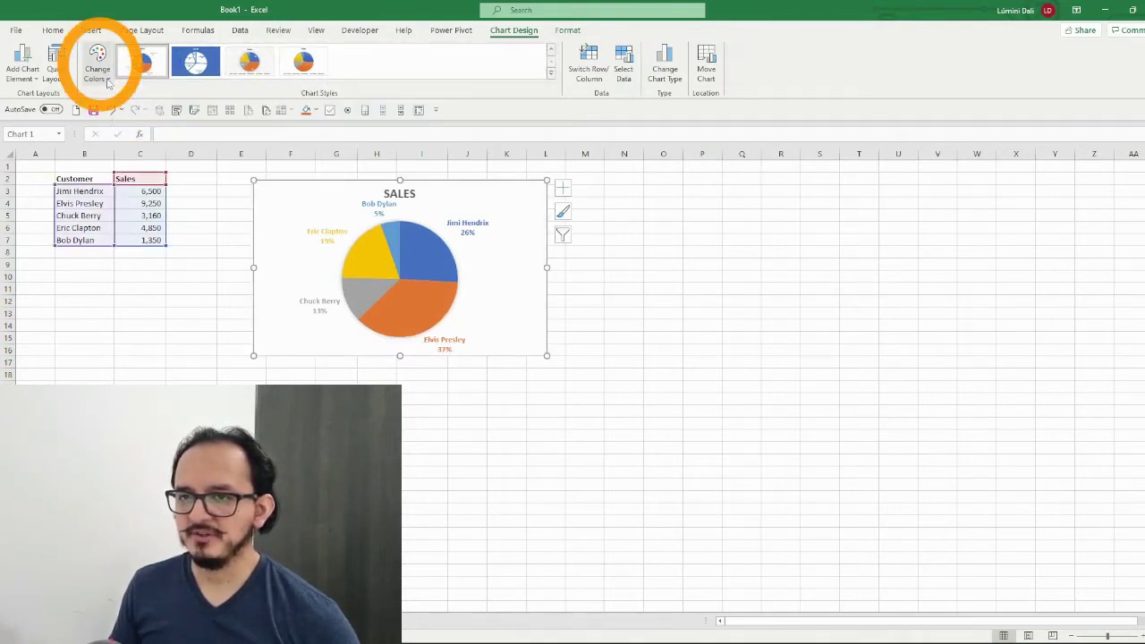
click(108, 83)
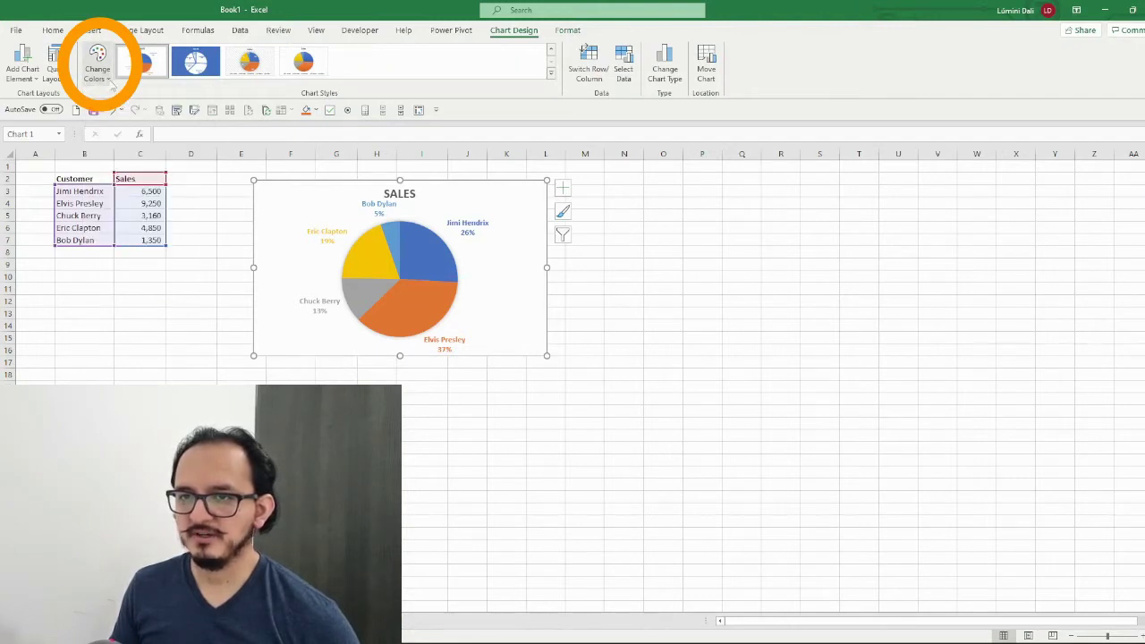
click(108, 80)
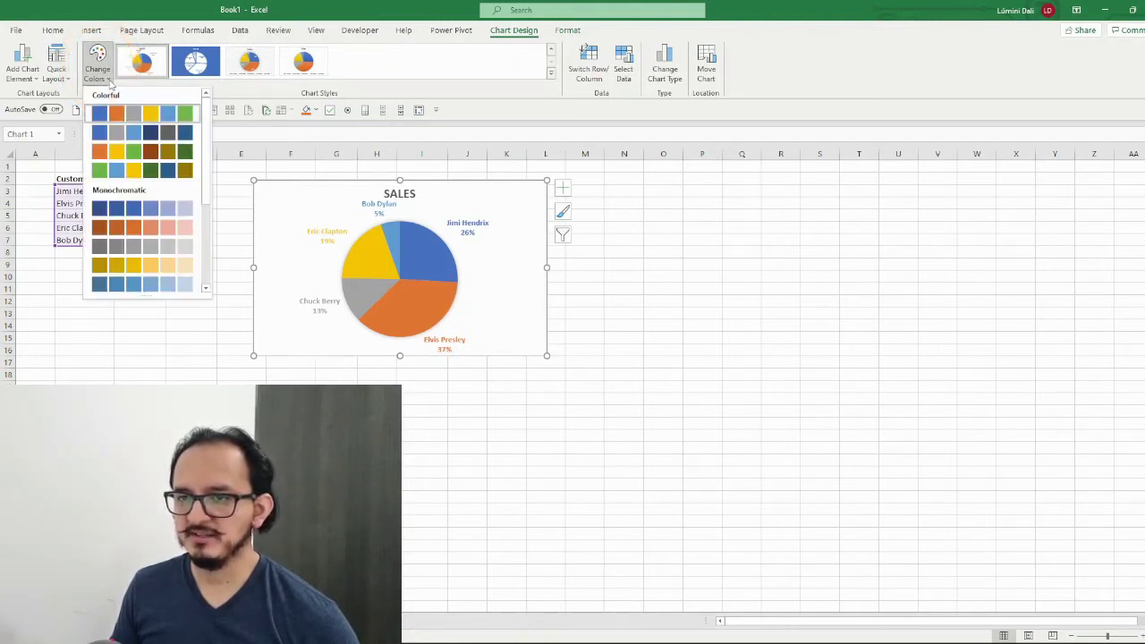
click(137, 154)
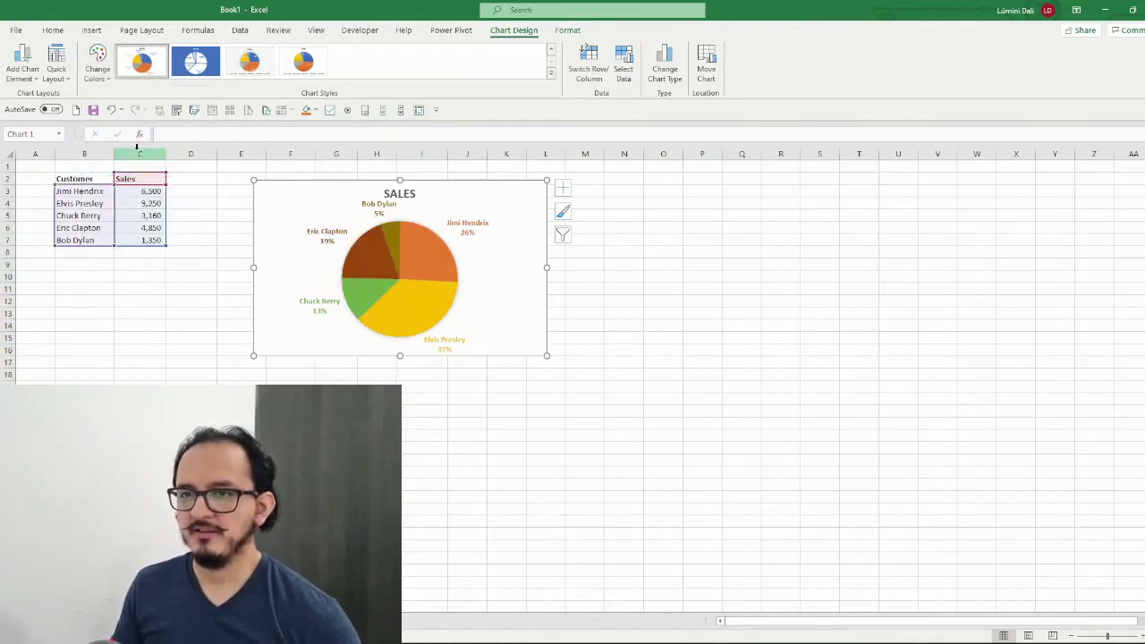
Change the chart title and slice labels to the Arial font.
click(60, 32)
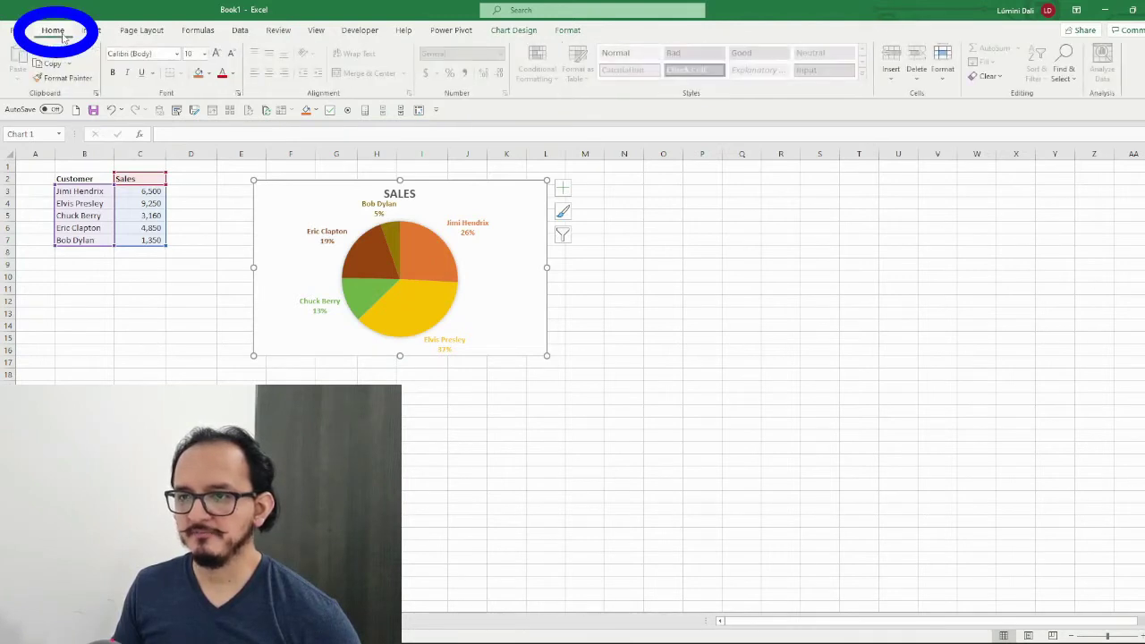
click(167, 54)
text(A)
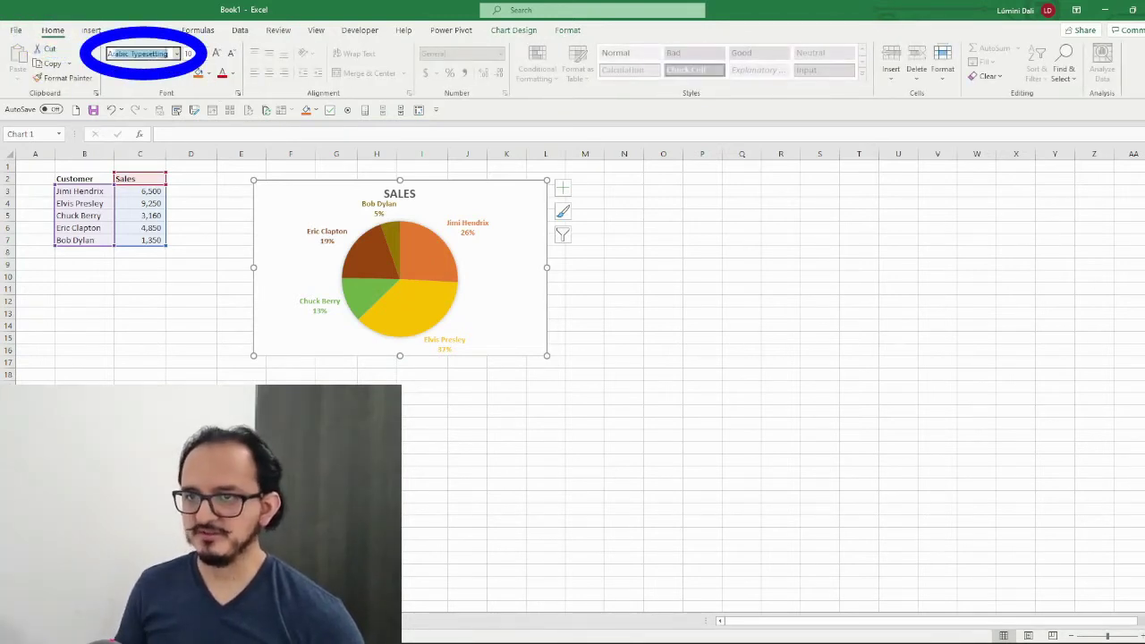
text(rial)
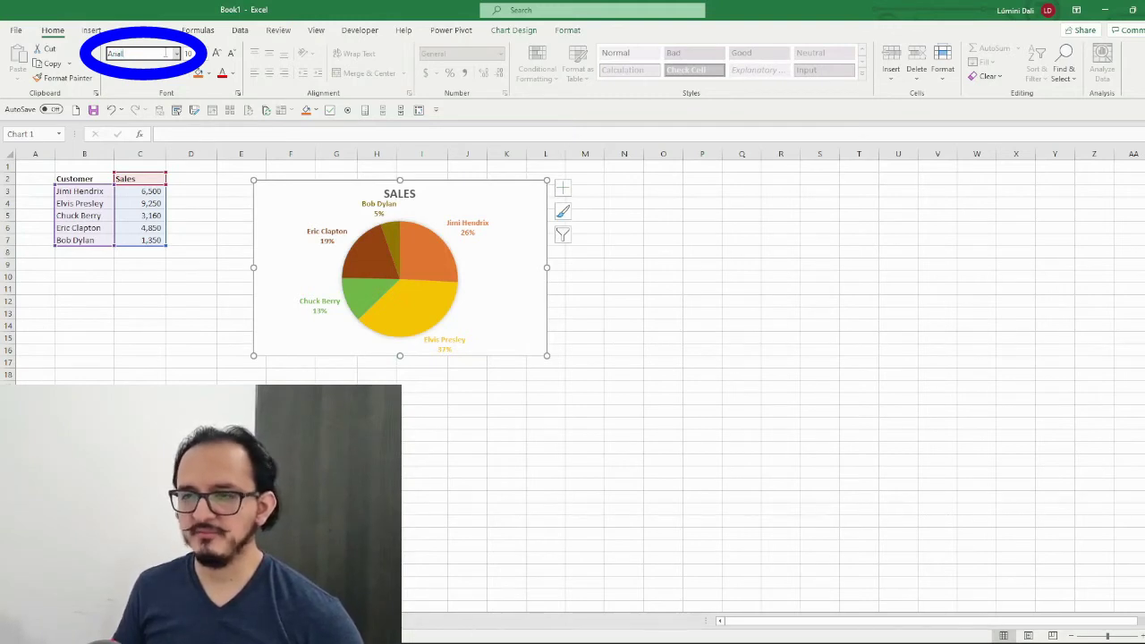
key(Return)
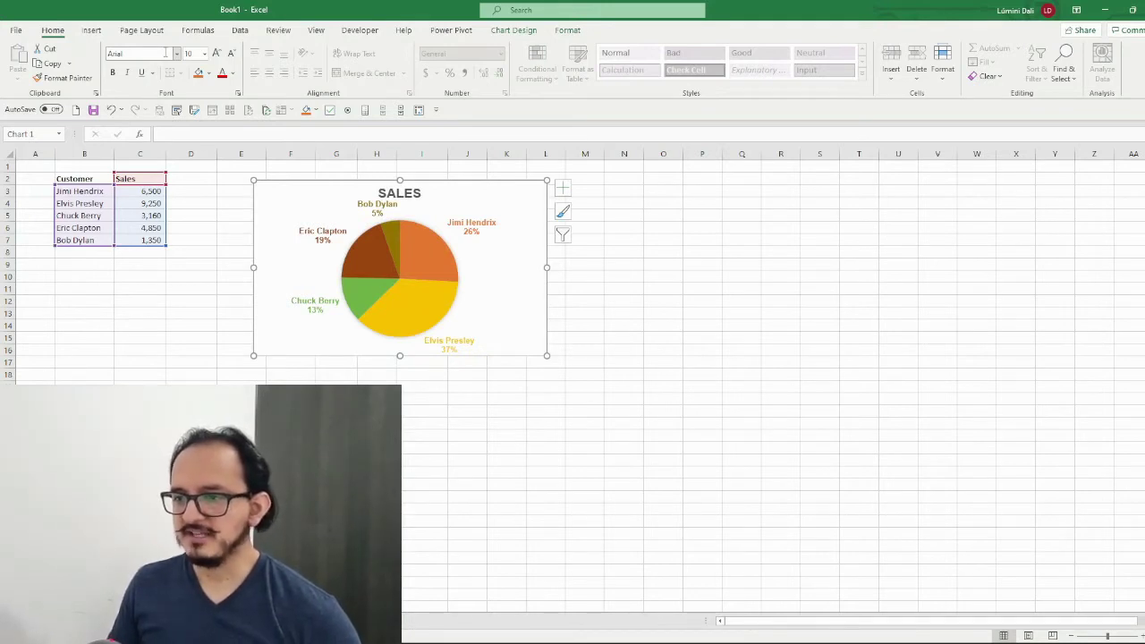
mouse_move(424, 256)
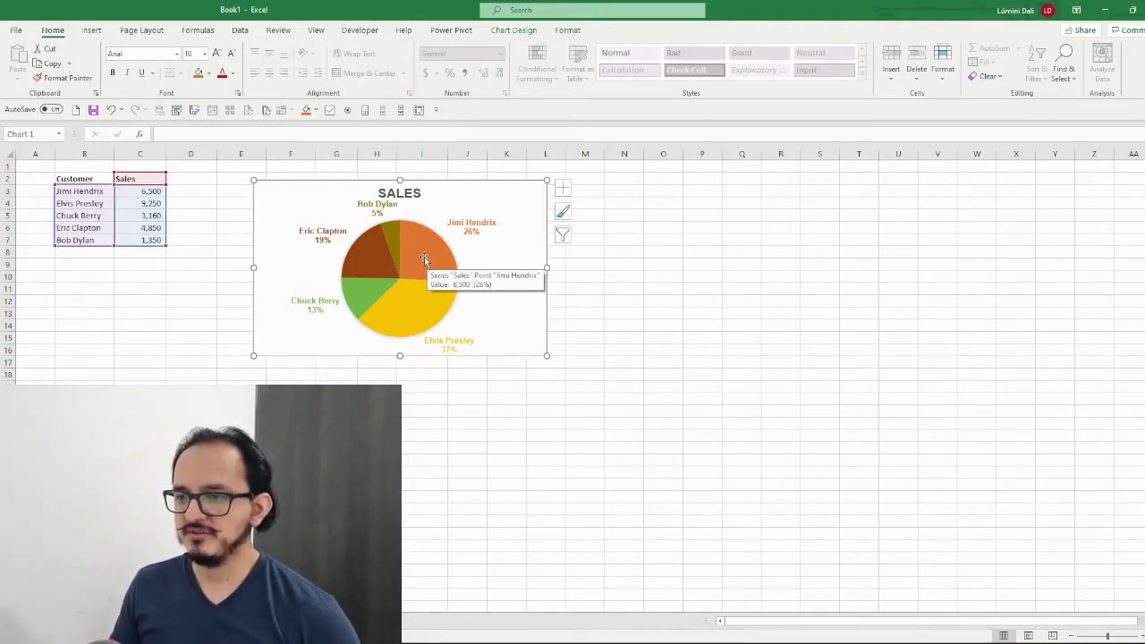
Apply an Inner shadow preset to the pie's Sales data series.
click(424, 256)
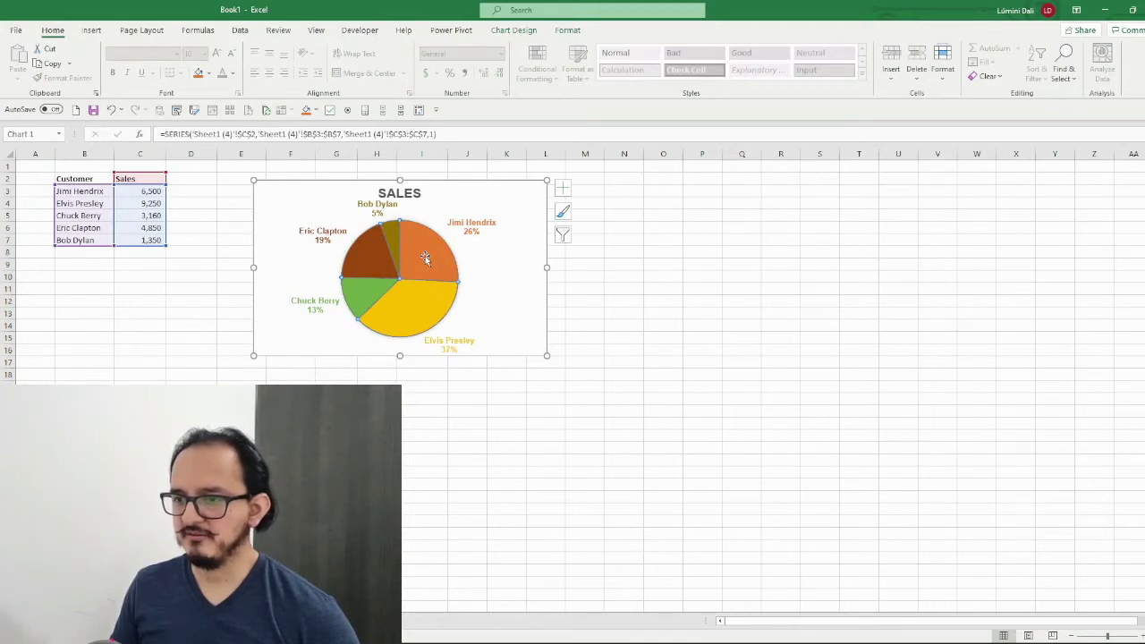
right_click(425, 256)
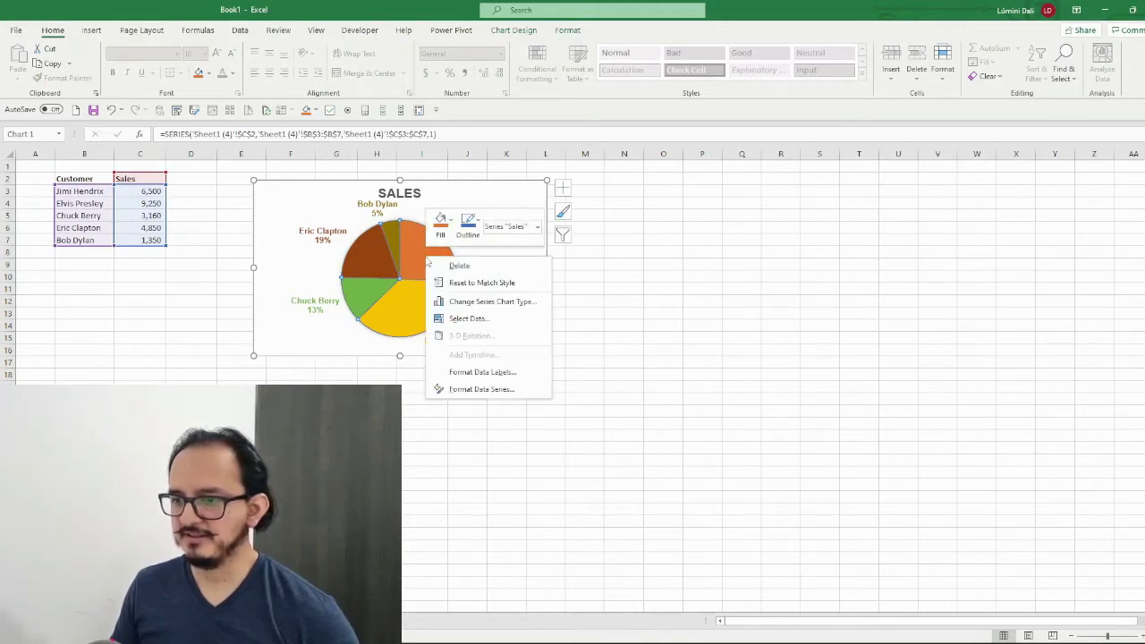
click(522, 392)
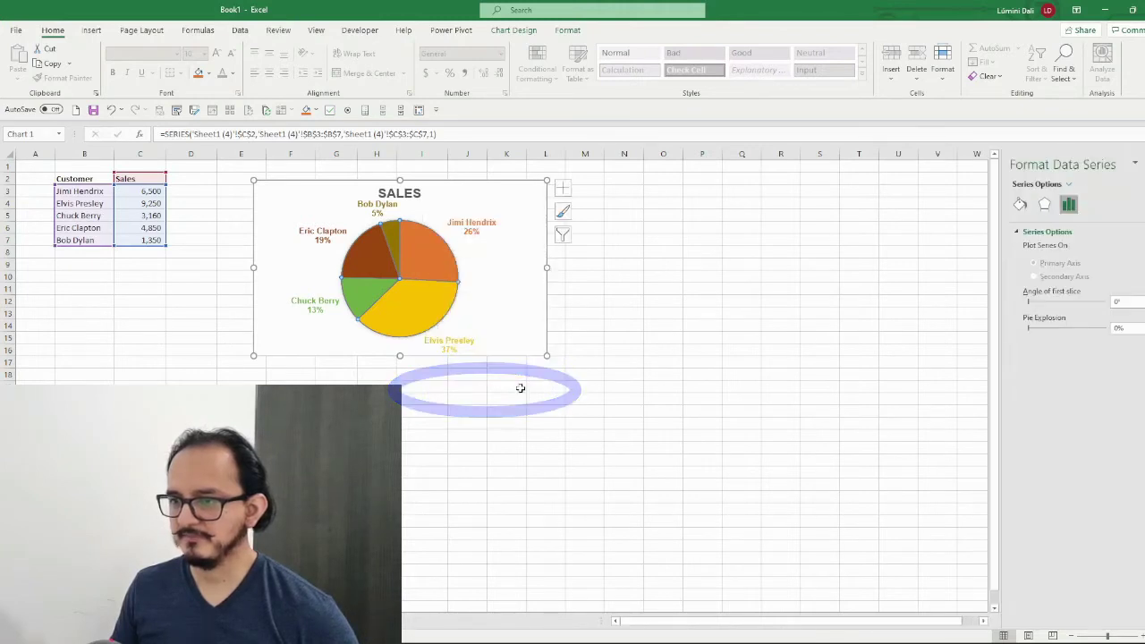
click(1046, 211)
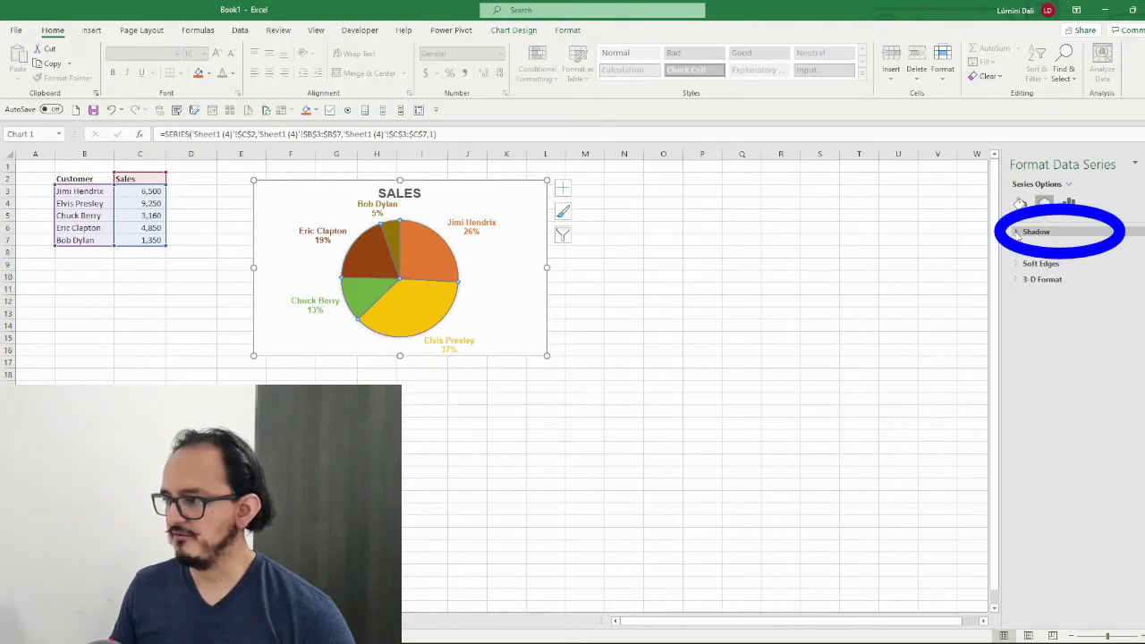
click(1018, 233)
click(1135, 248)
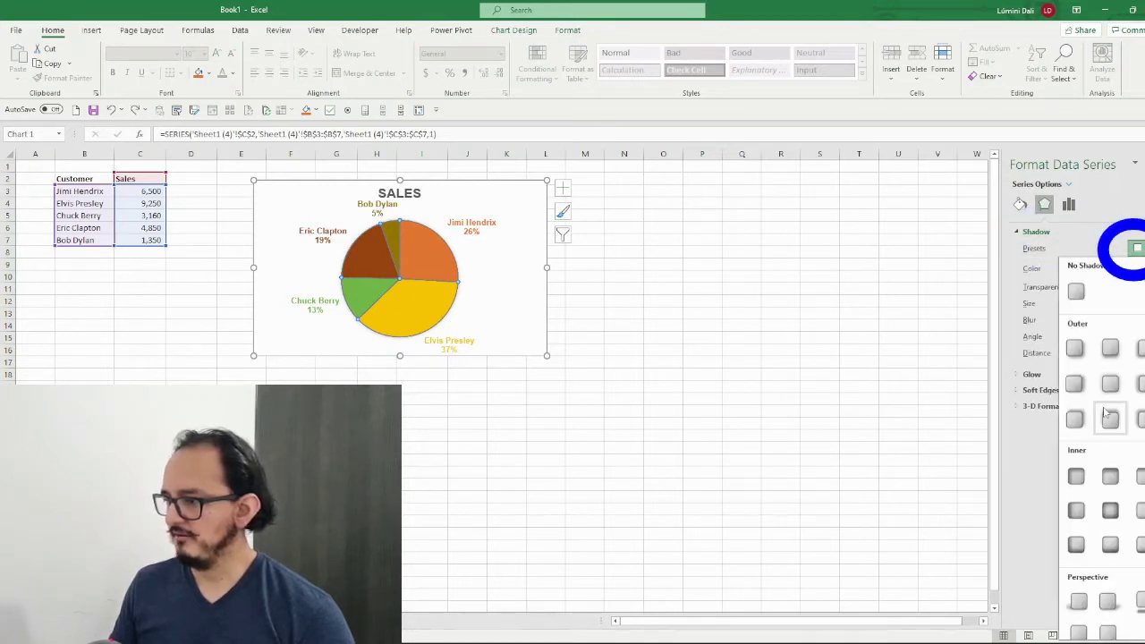
click(1112, 511)
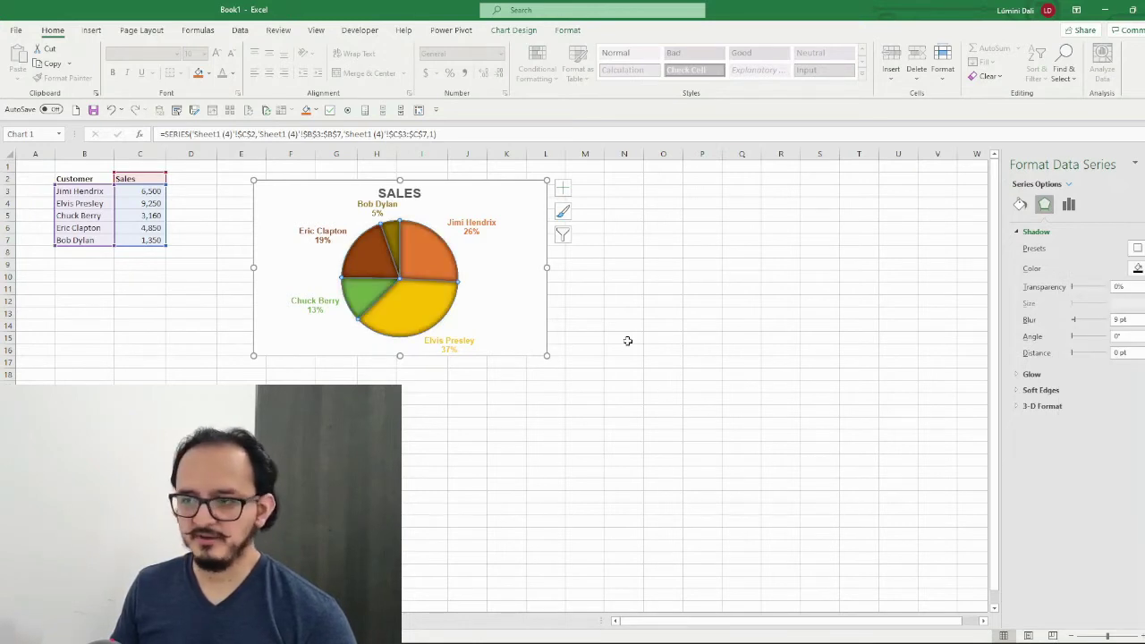
click(599, 324)
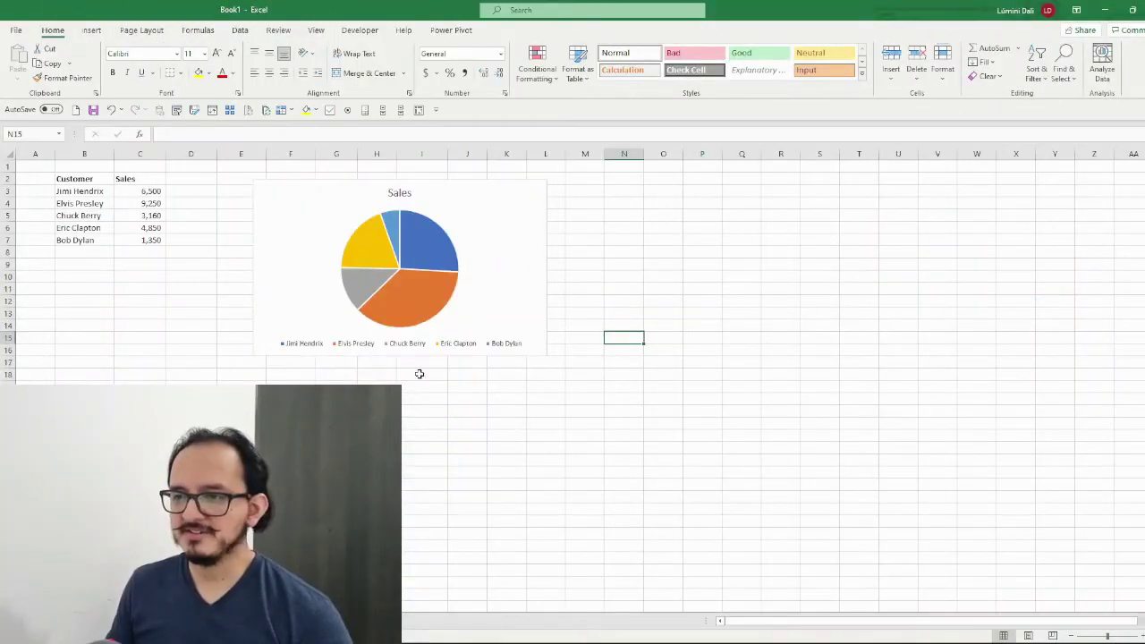
Apply the dark Style 7 design to the plain Sales pie chart.
click(489, 198)
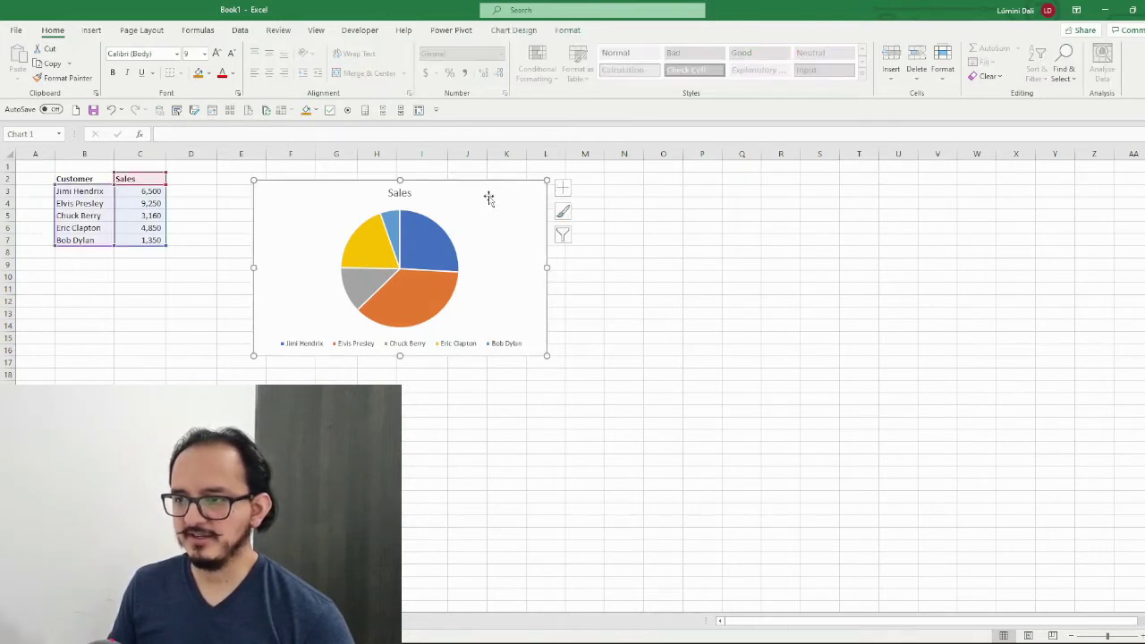
click(514, 31)
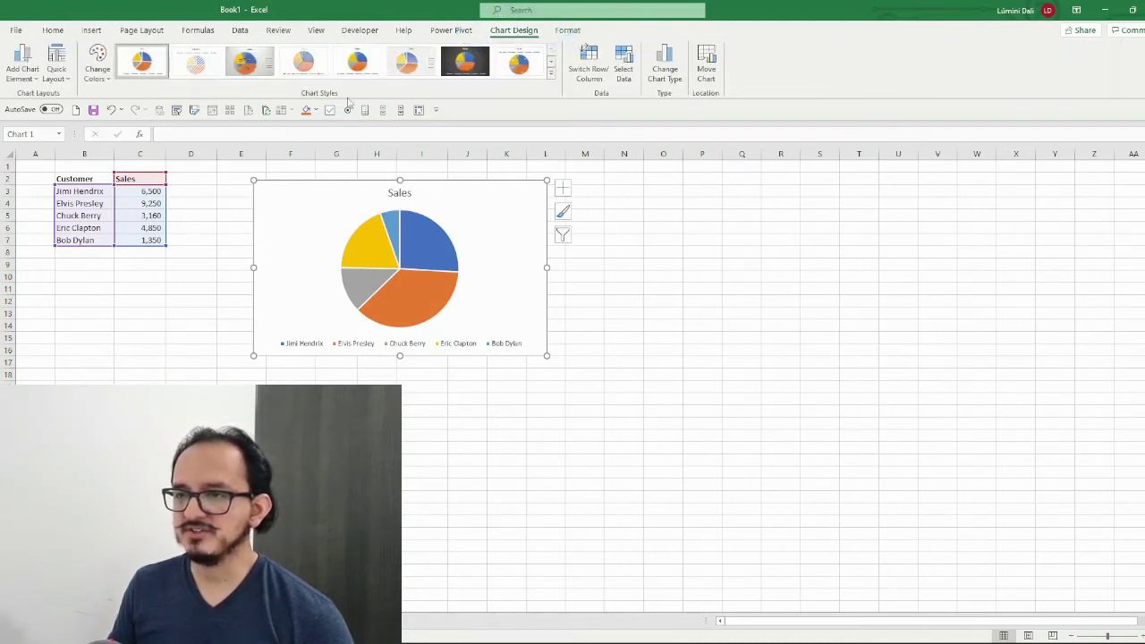
click(466, 61)
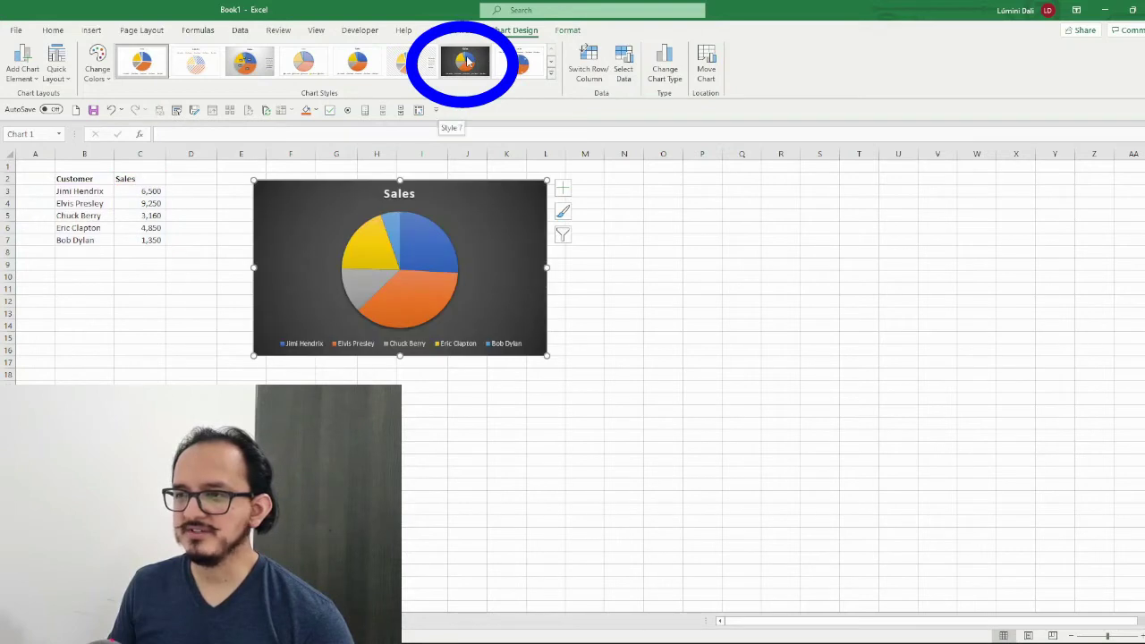
click(466, 61)
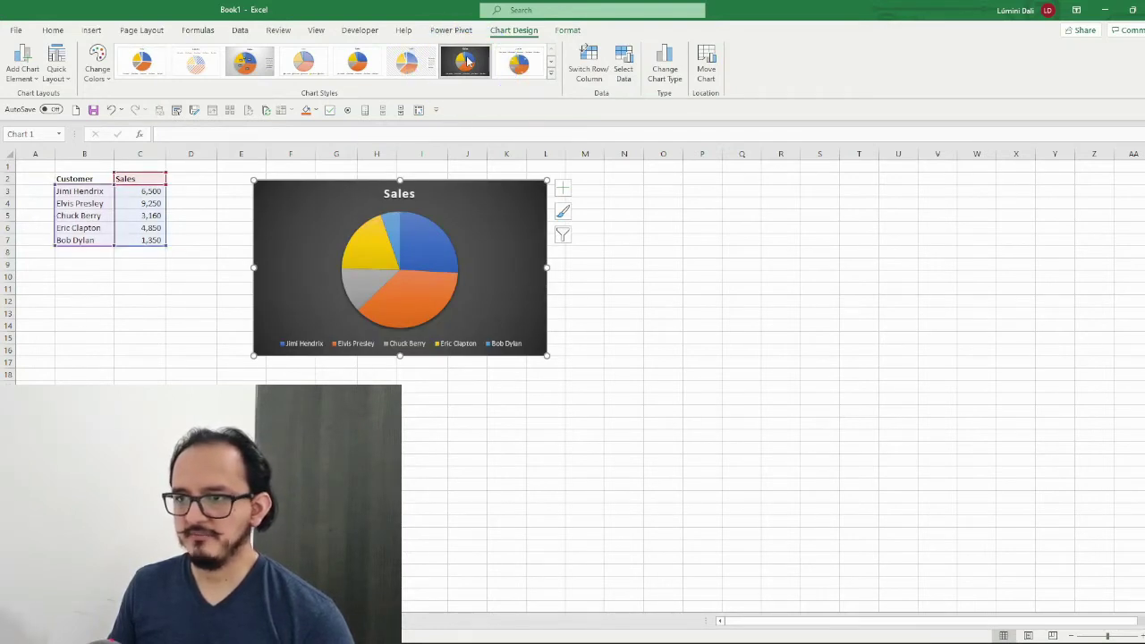
Recolour the pie with the gold Monochromatic palette and set its text to Verdana.
click(99, 72)
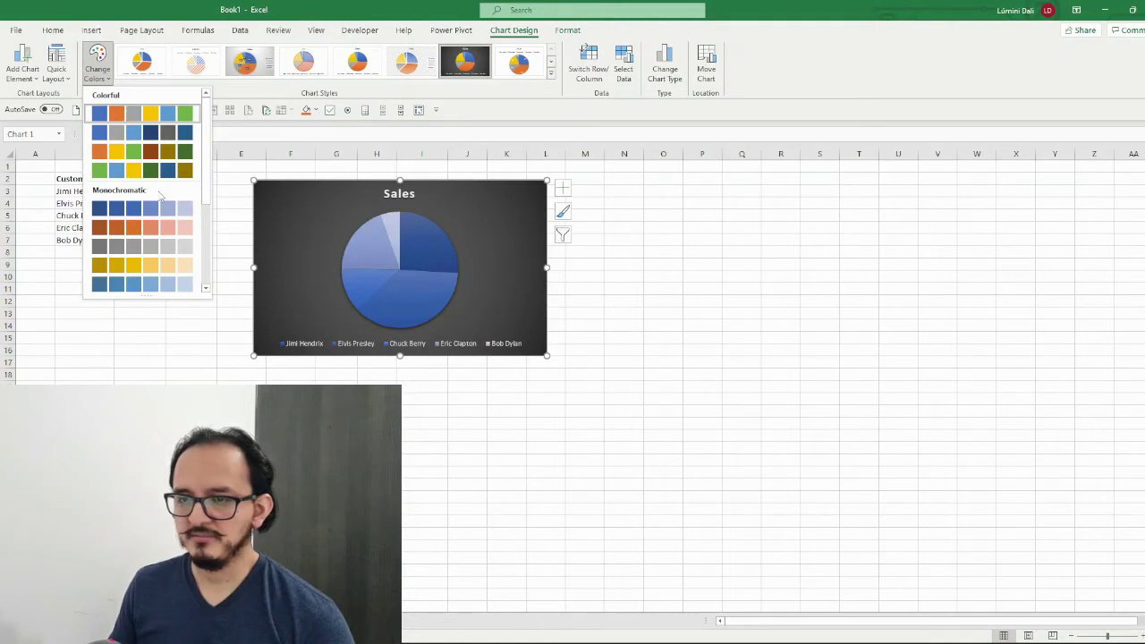
click(142, 267)
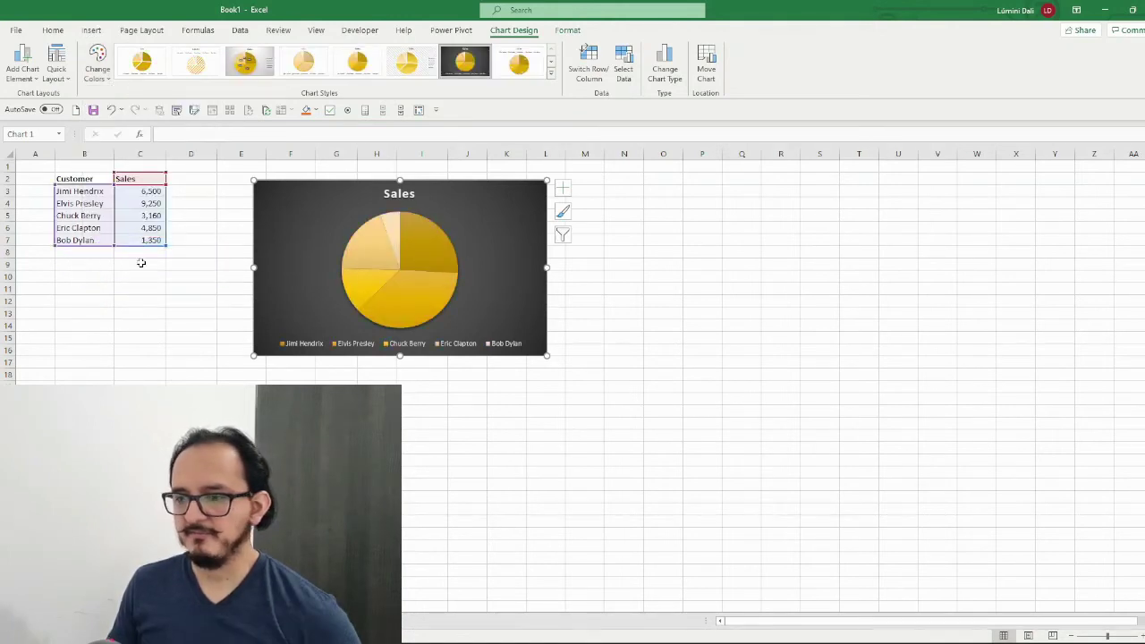
click(53, 30)
click(167, 54)
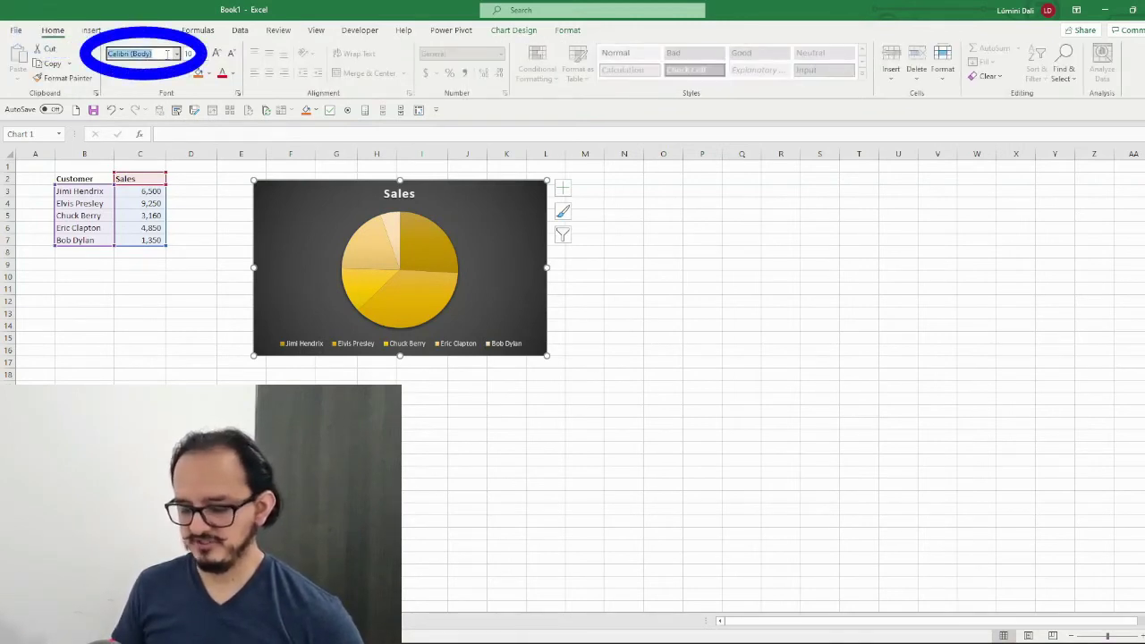
text(Verdana)
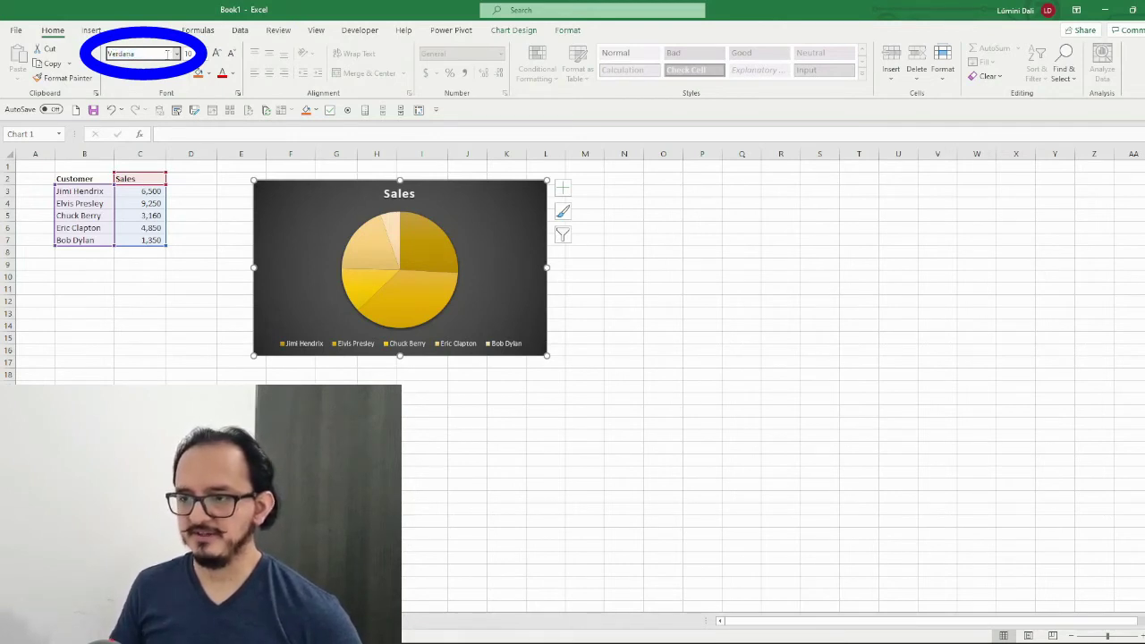
key(Return)
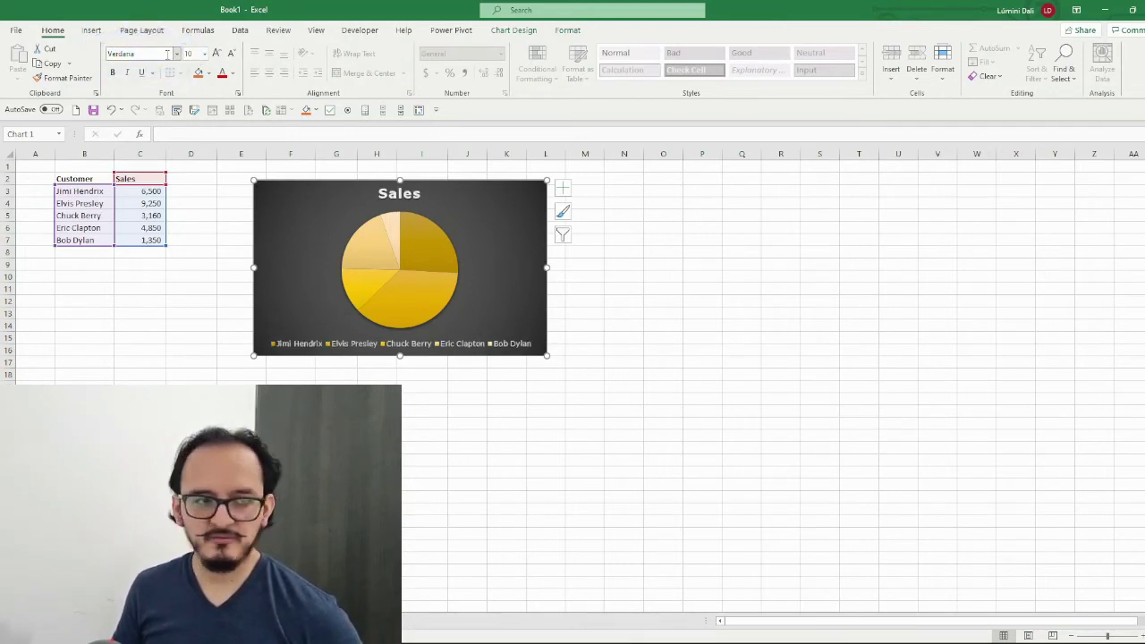
click(423, 242)
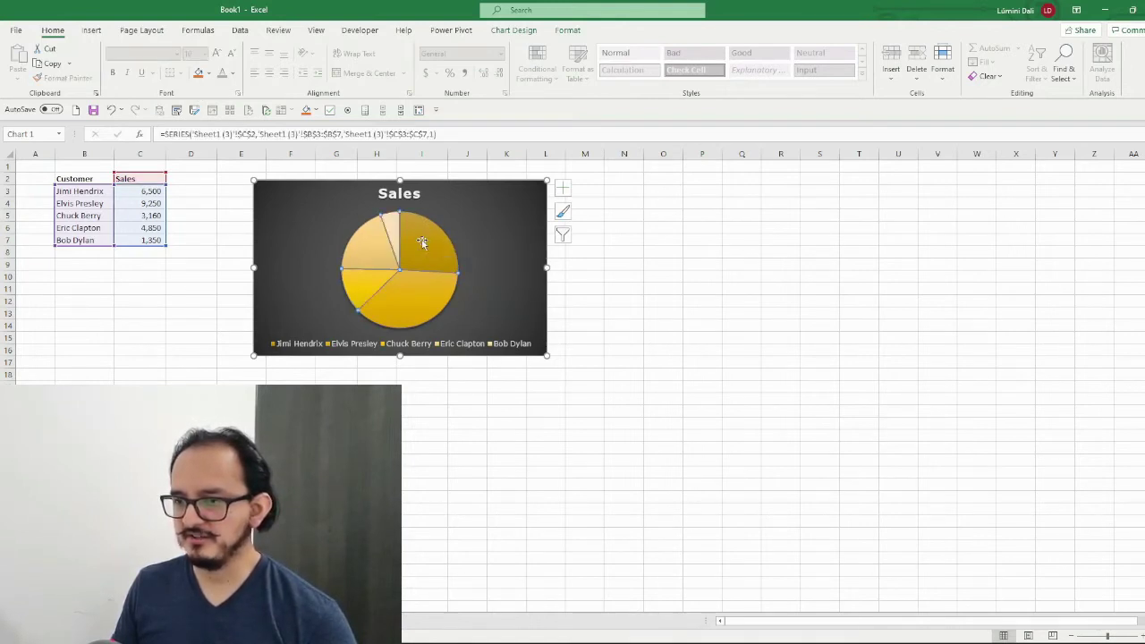
Add value and percentage data labels to the gold pie slices.
right_click(423, 243)
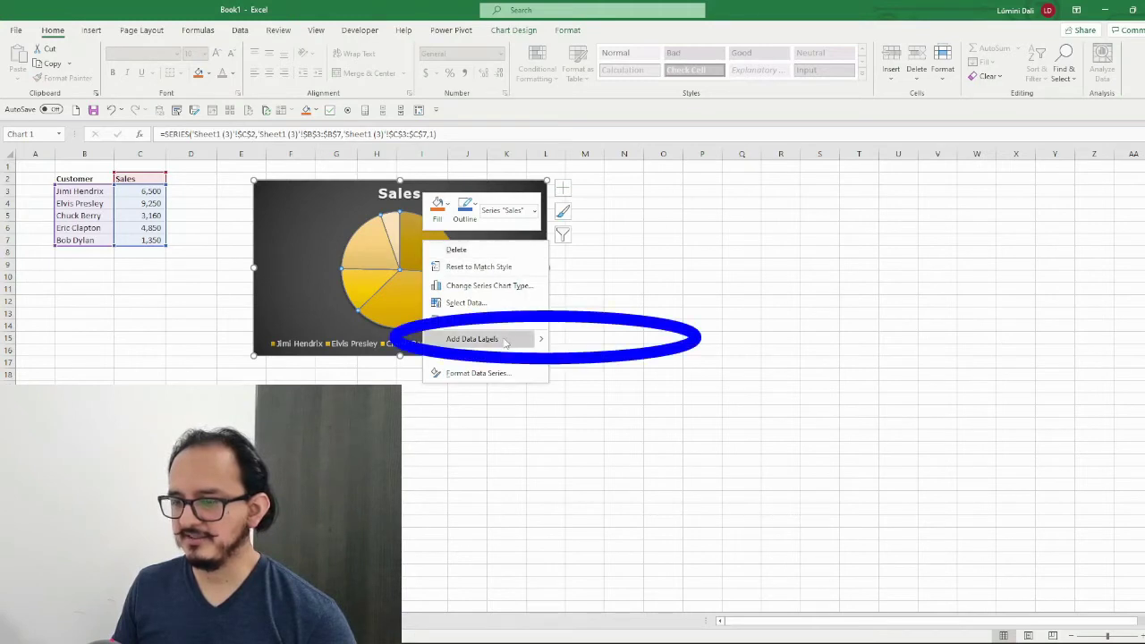
mouse_move(543, 344)
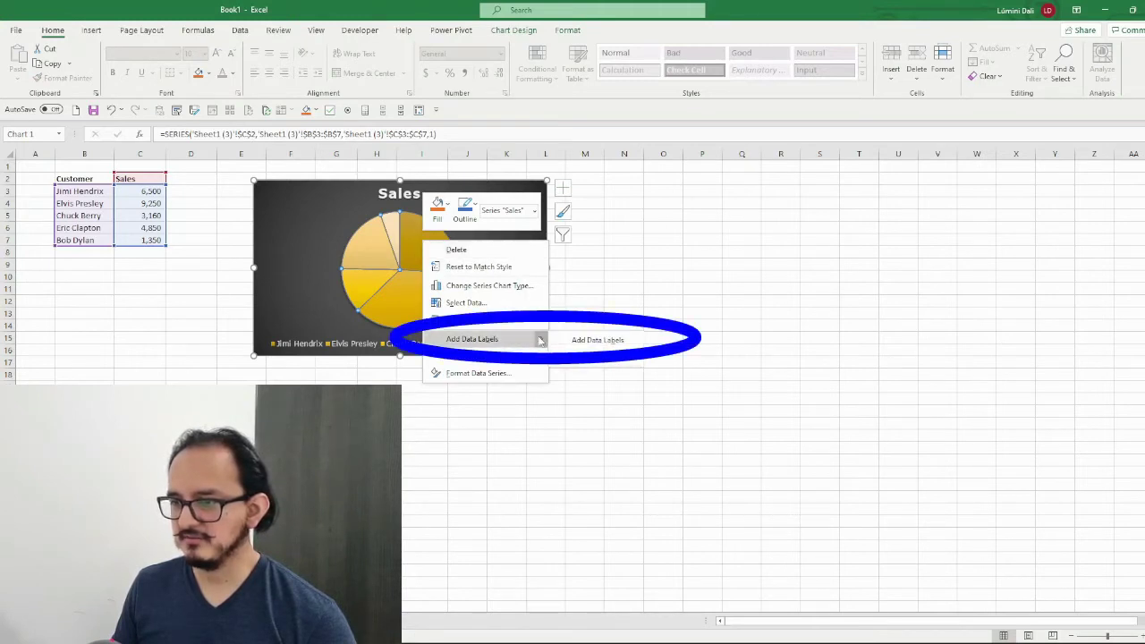
click(567, 338)
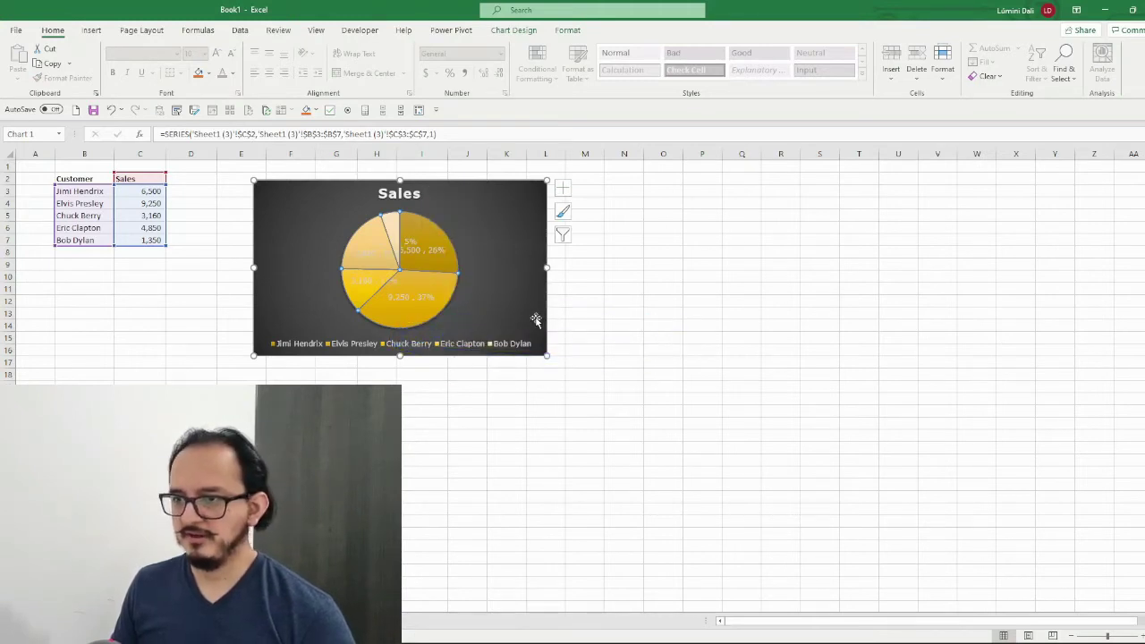
click(413, 252)
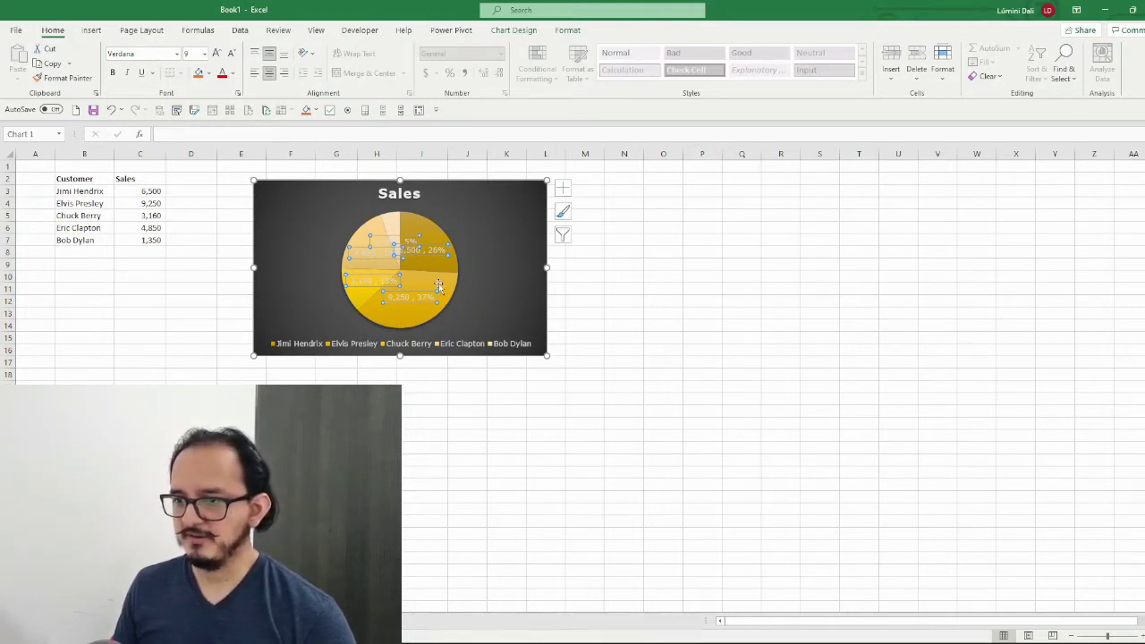
Add category names to the labels, place them Outside End, separated by new lines.
right_click(408, 244)
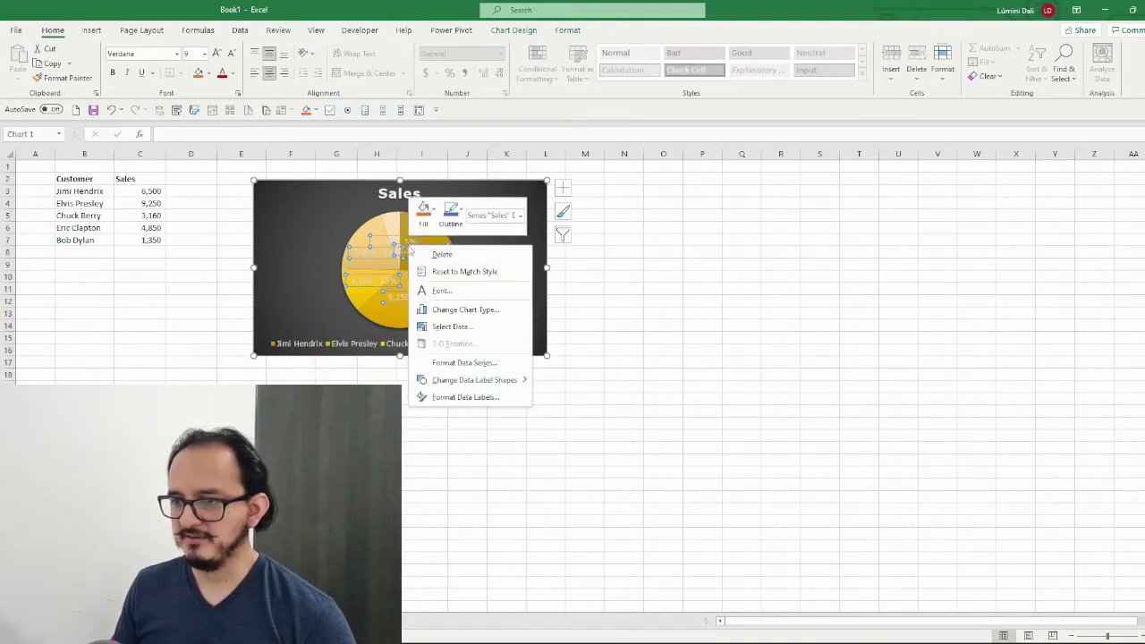
click(514, 399)
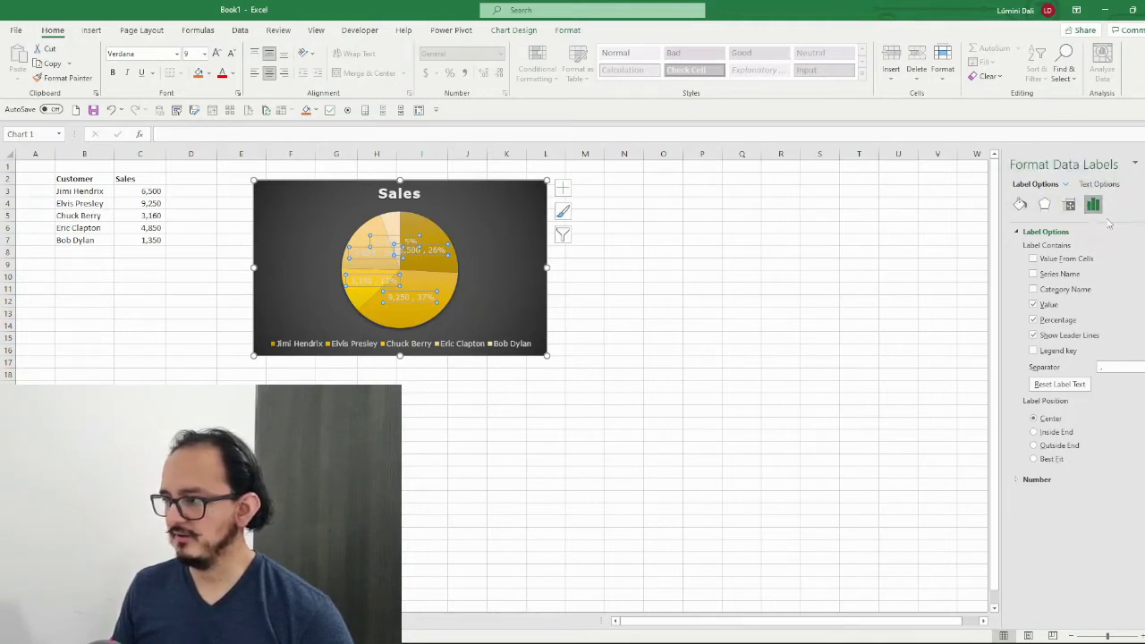
click(1034, 290)
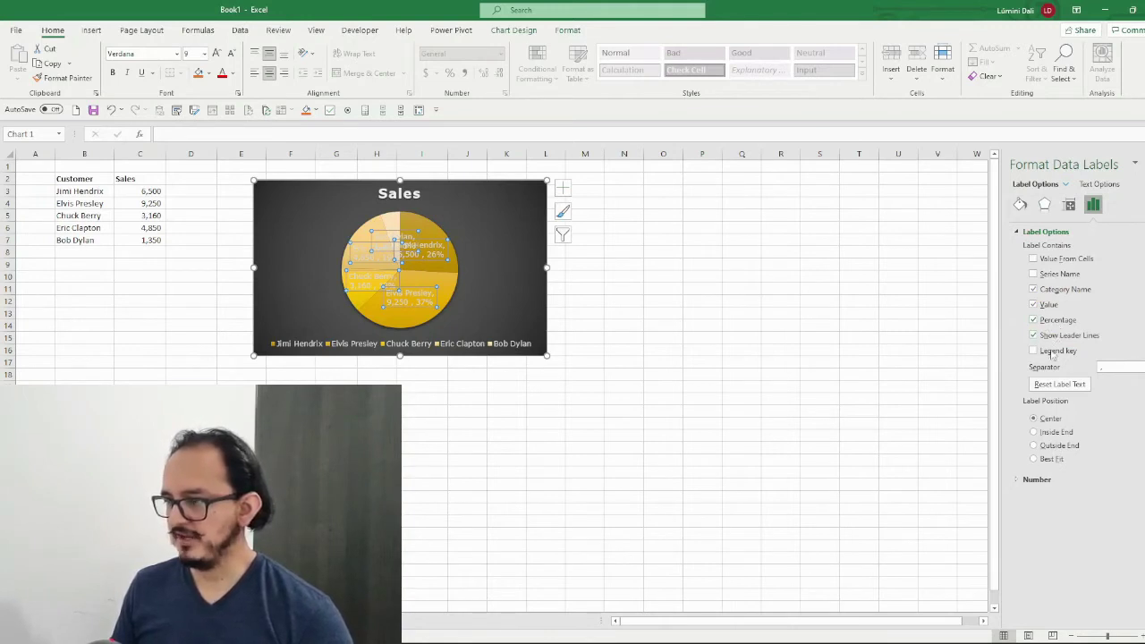
click(1065, 448)
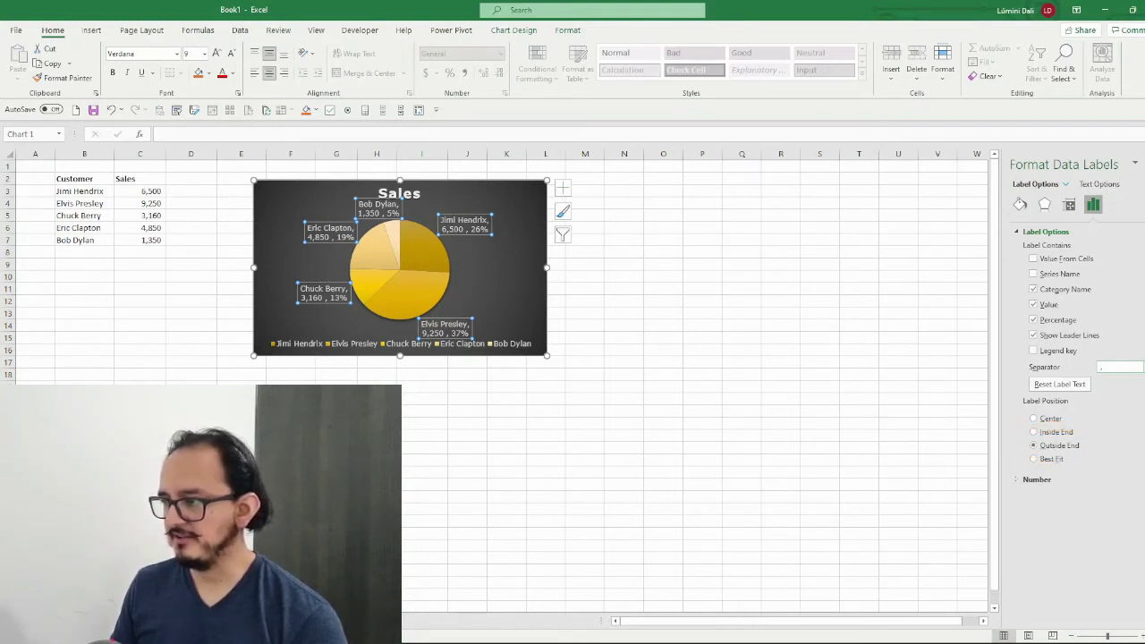
click(1141, 367)
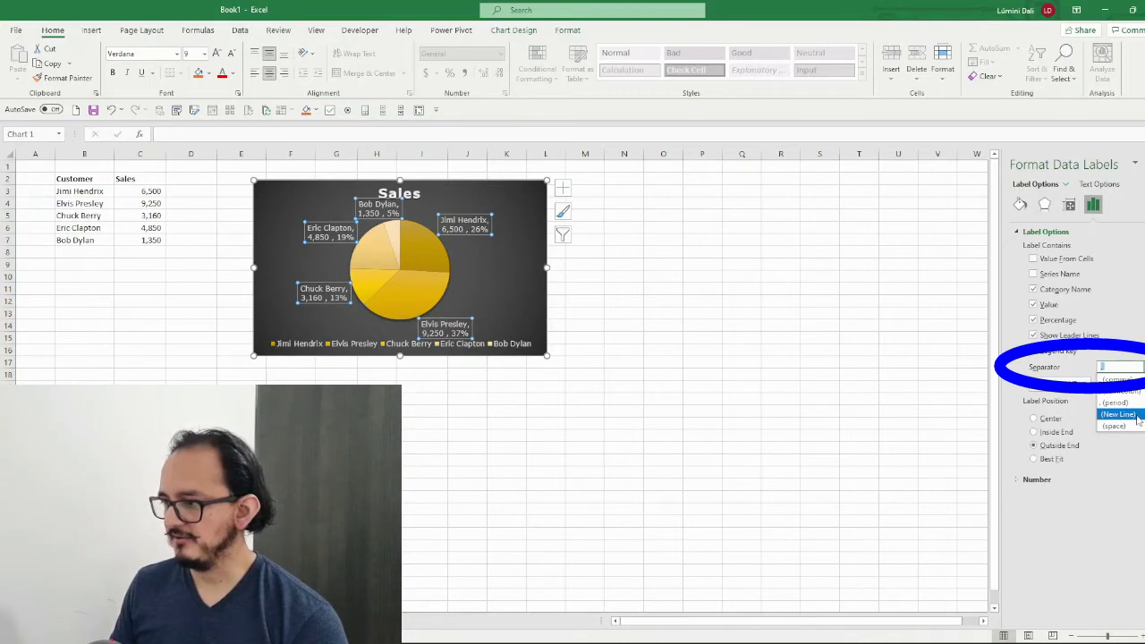
click(1137, 415)
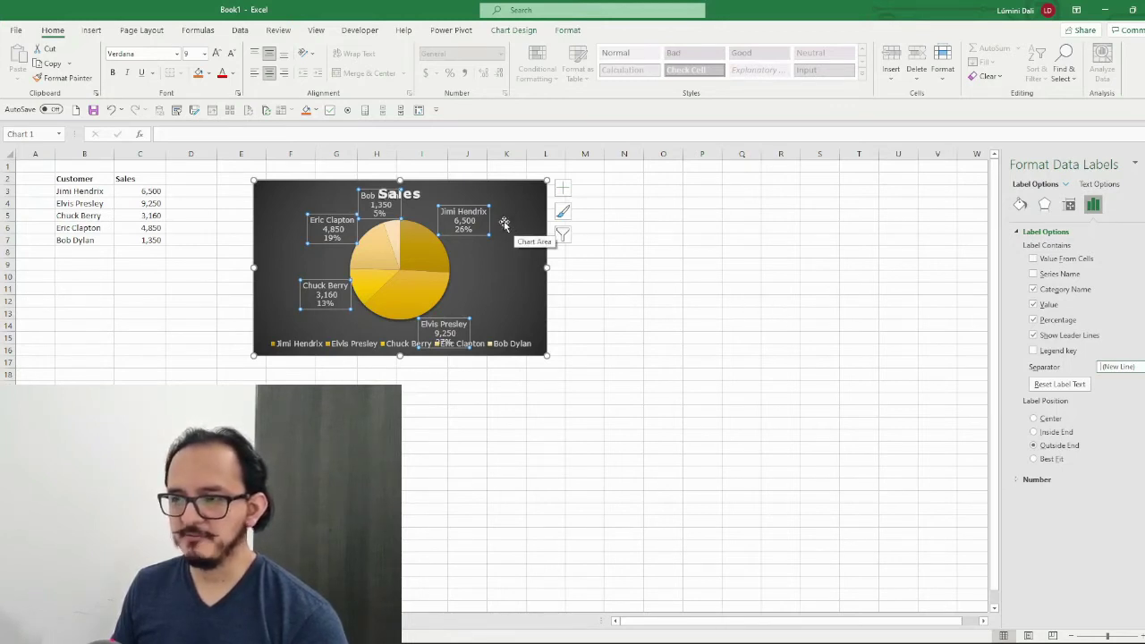
Make the pie's data labels bold and delete the chart legend.
click(113, 75)
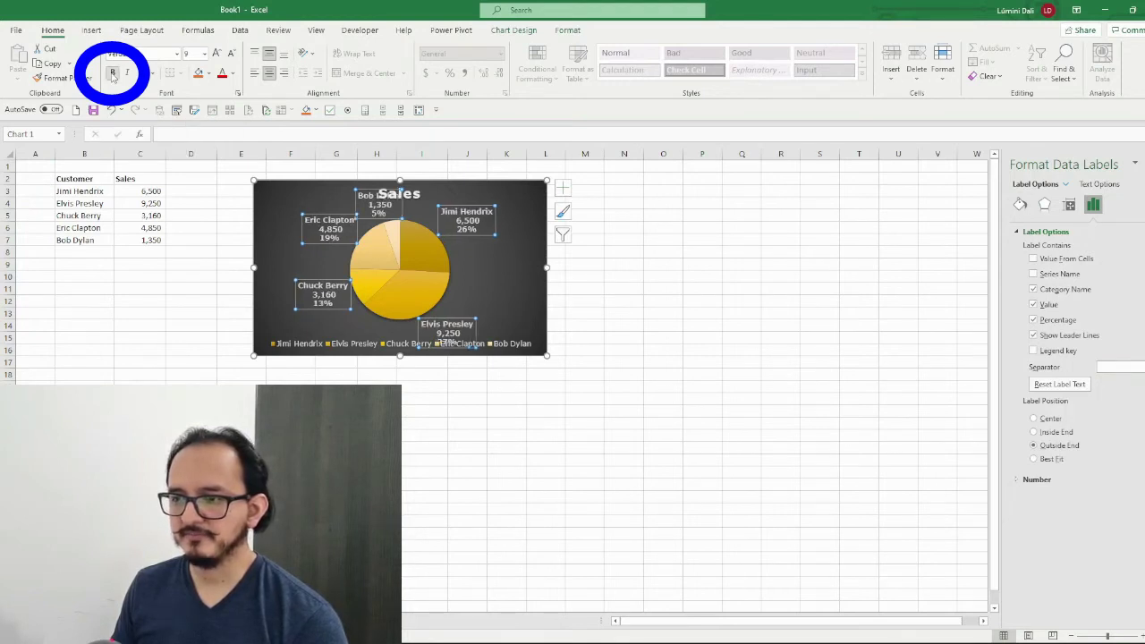
click(361, 348)
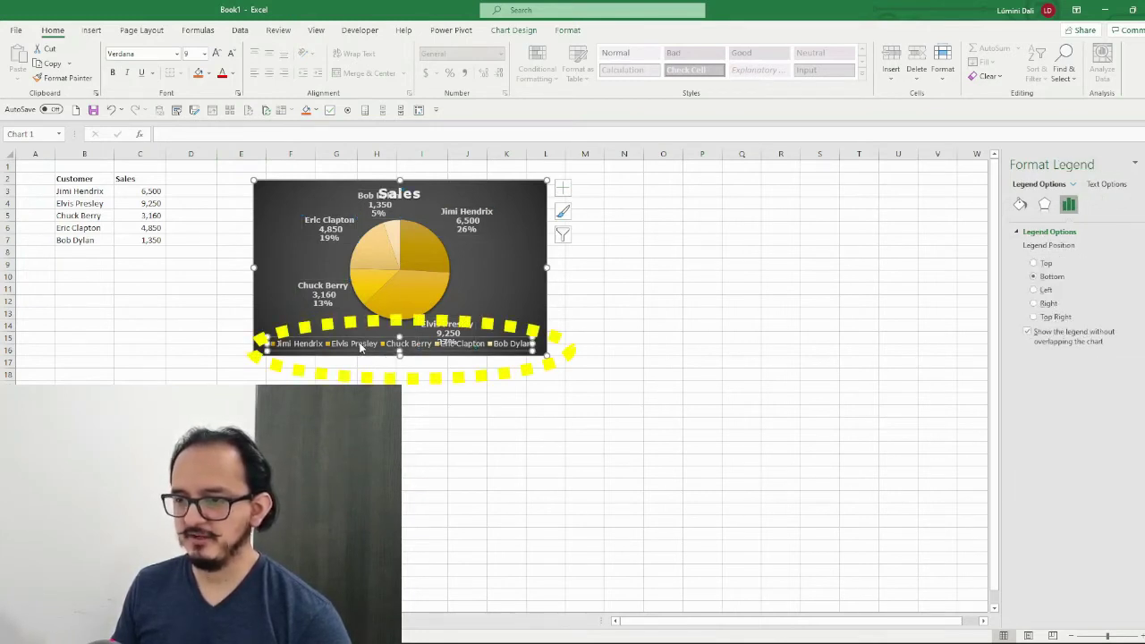
key(Delete)
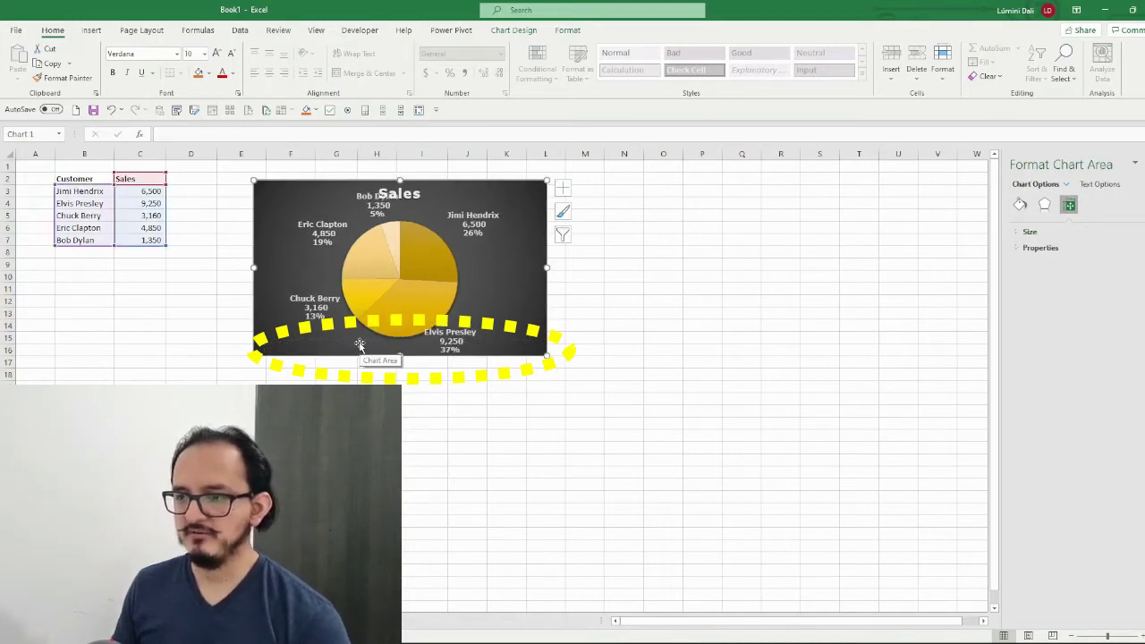
Drag the Bob Dylan label left of the chart title, then select table B2:C7.
click(369, 202)
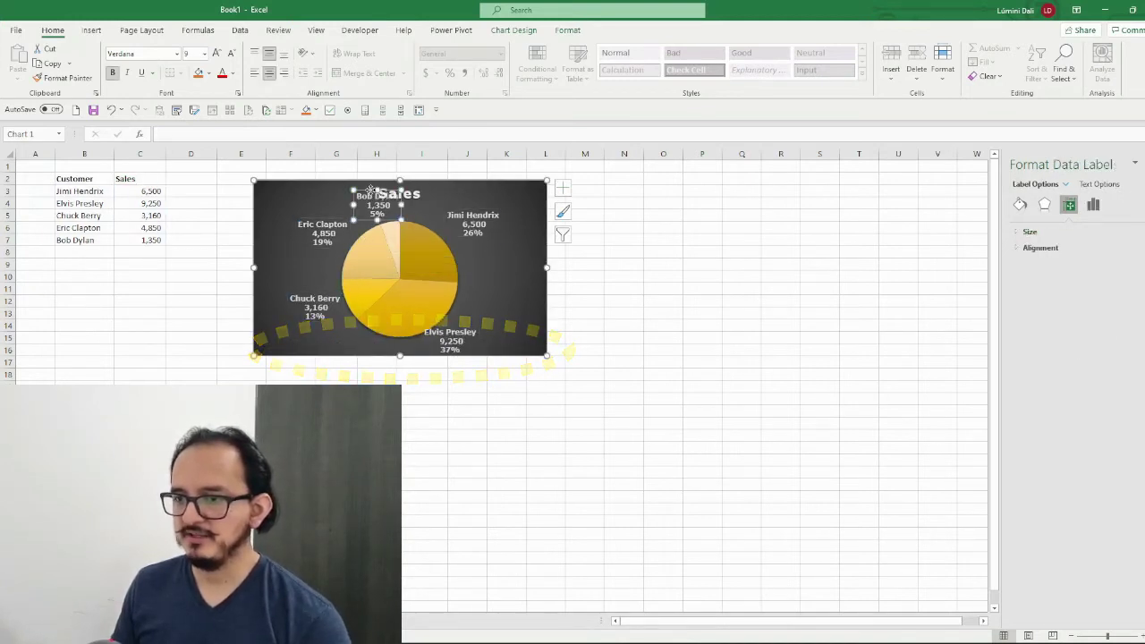
click(370, 191)
drag(370, 190, 338, 188)
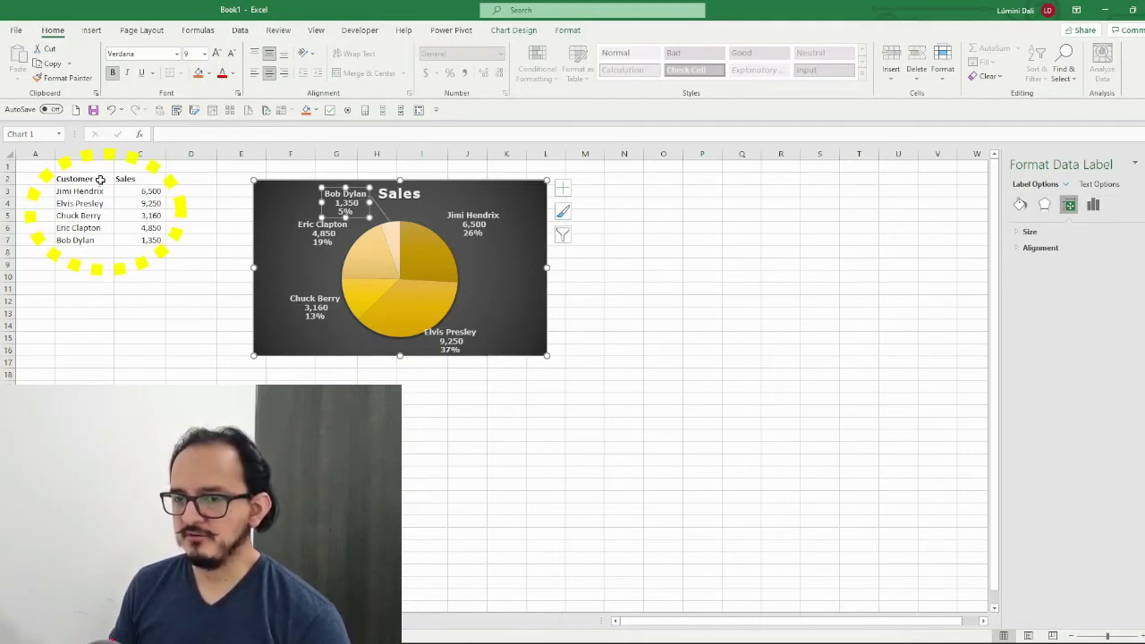
mouse_move(100, 180)
mouse_down()
mouse_move(143, 193)
mouse_move(142, 241)
mouse_up()
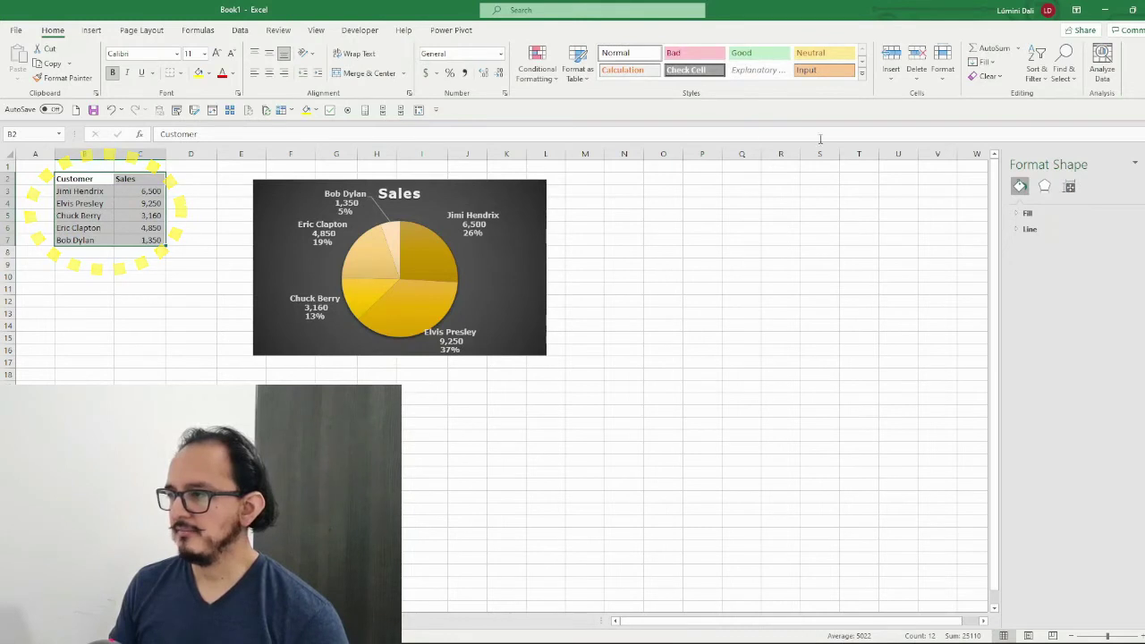
Custom-sort B2:C7 by the Sales column, Largest to Smallest.
click(1047, 79)
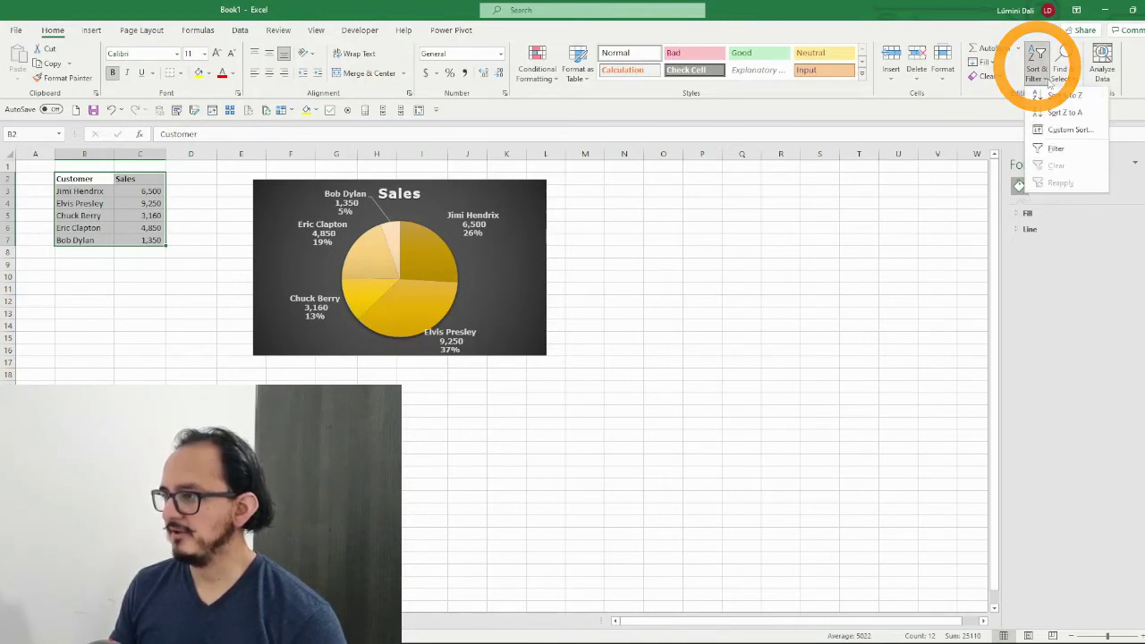
click(1069, 130)
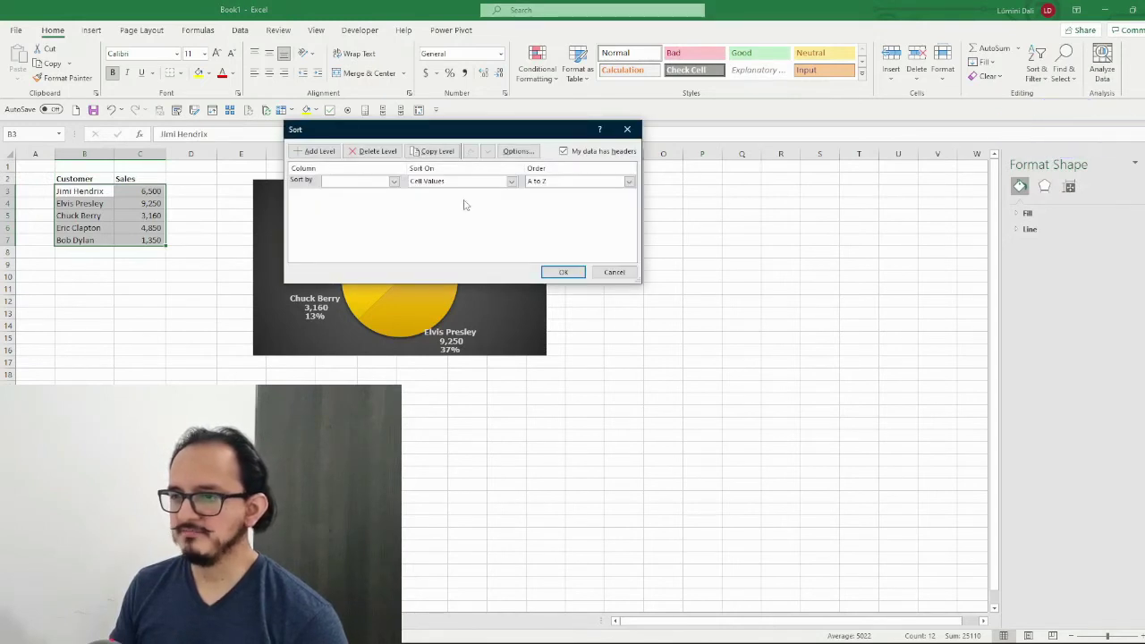
click(393, 182)
click(378, 200)
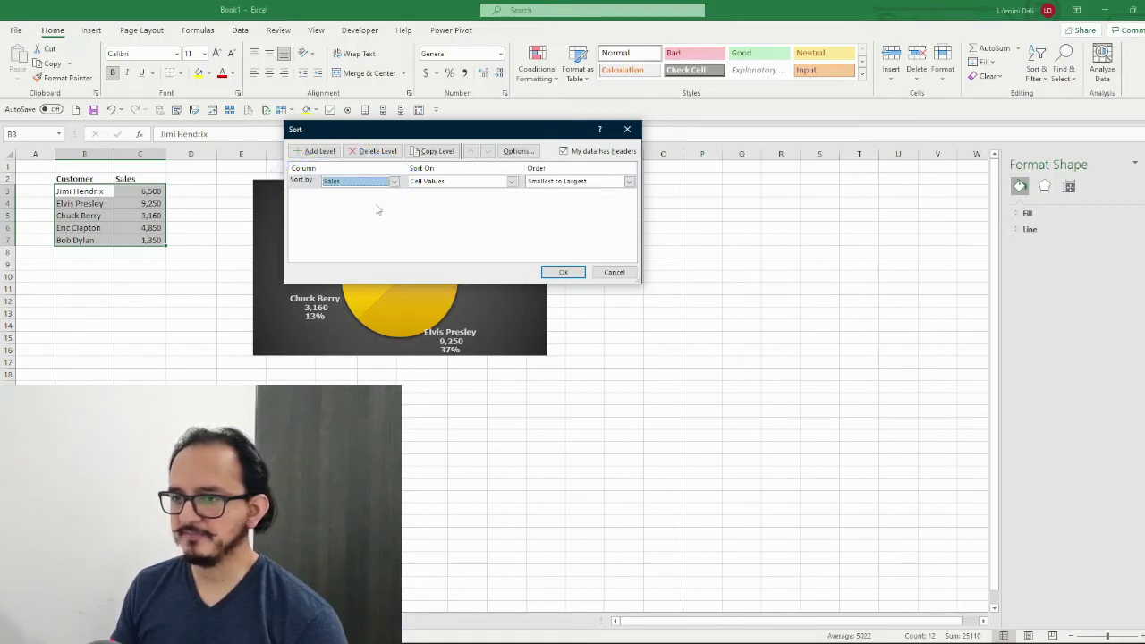
click(630, 181)
click(608, 202)
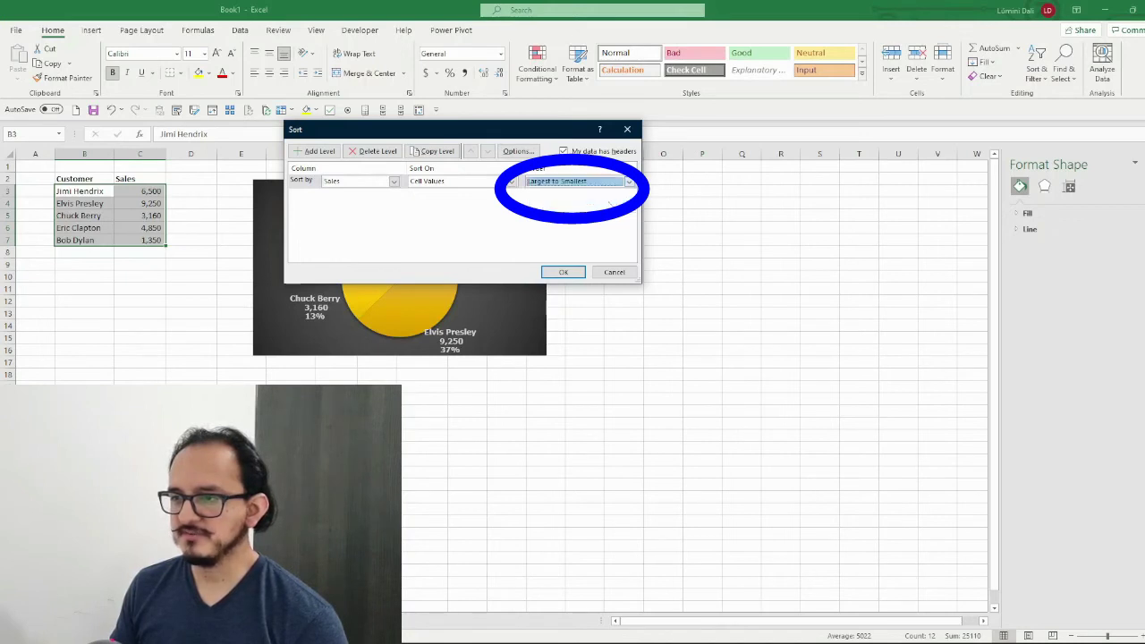
click(574, 272)
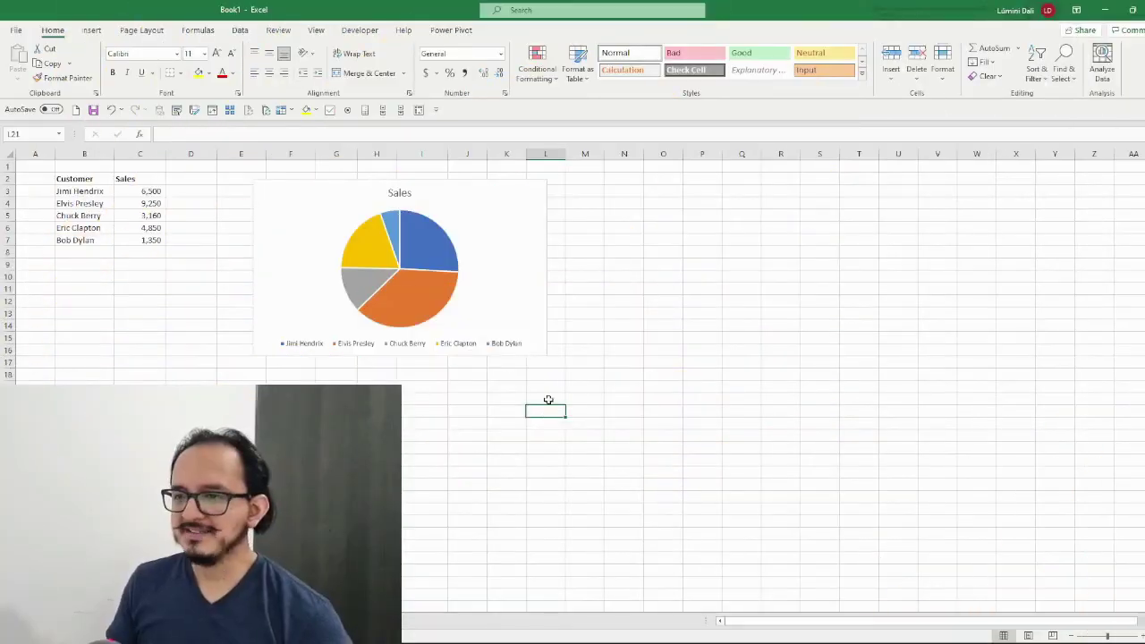
Apply a bold-title chart style and the blue Monochromatic Palette 1 colours to the pie.
click(501, 197)
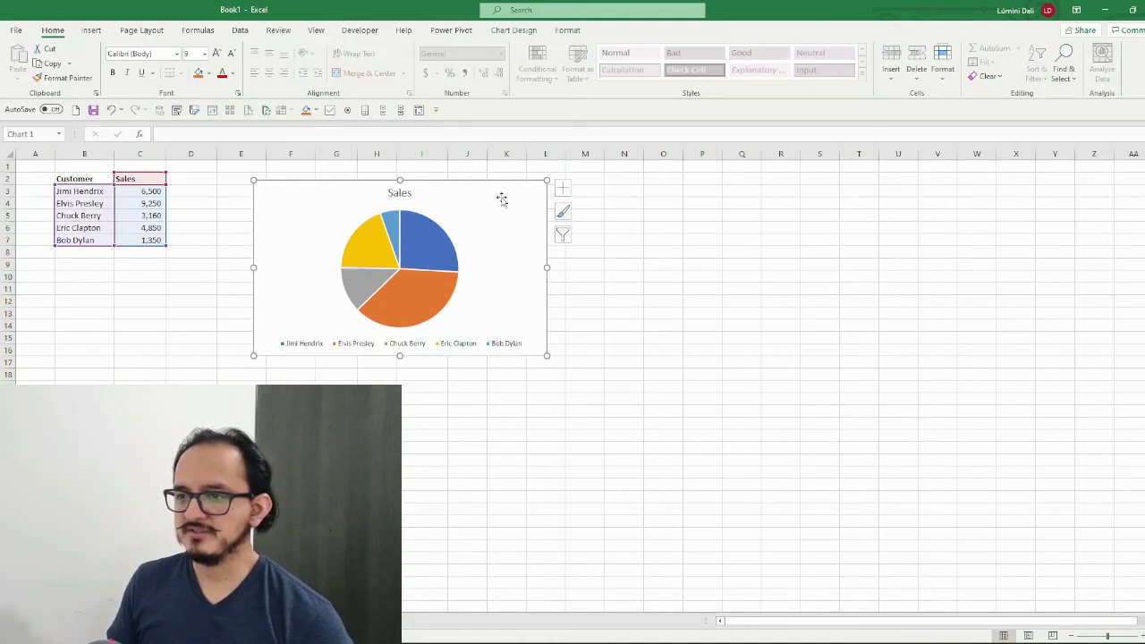
click(514, 30)
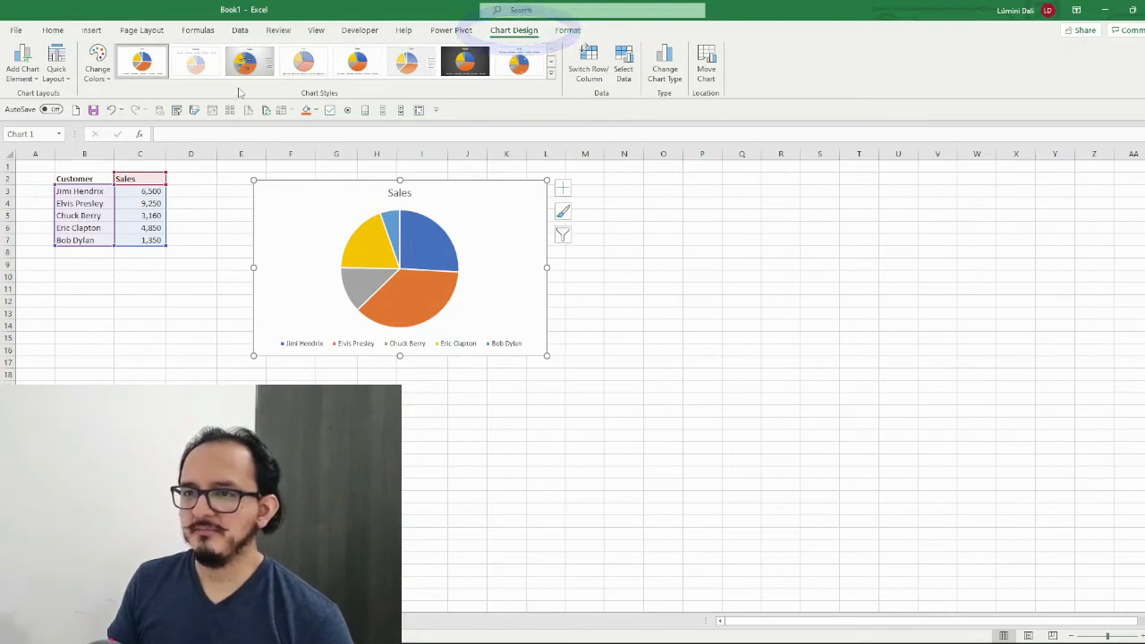
click(357, 62)
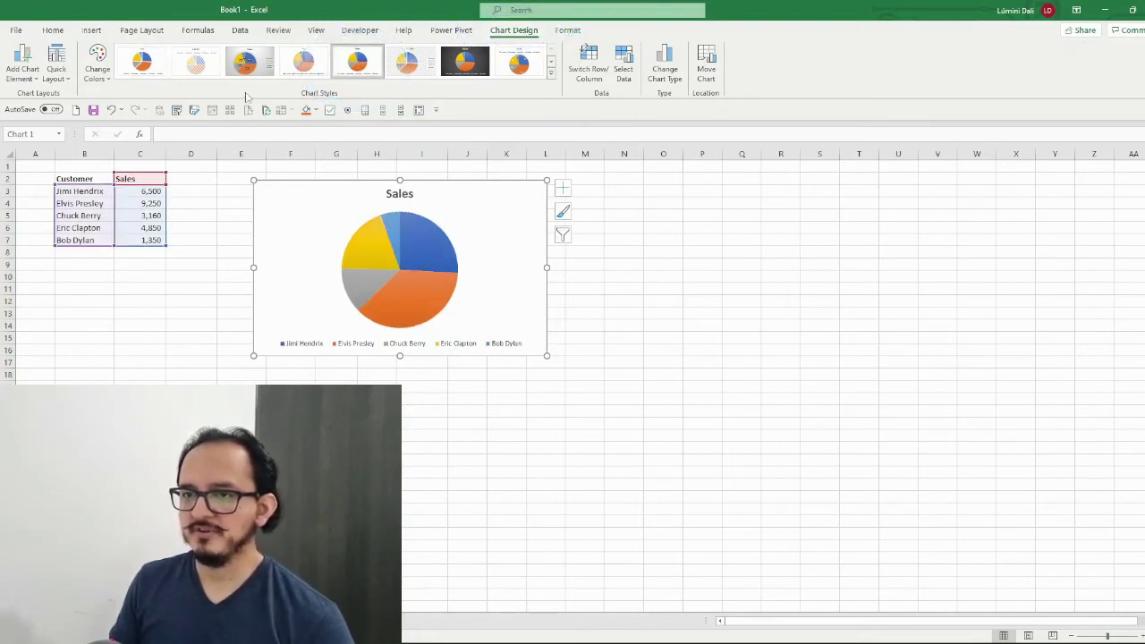
click(109, 81)
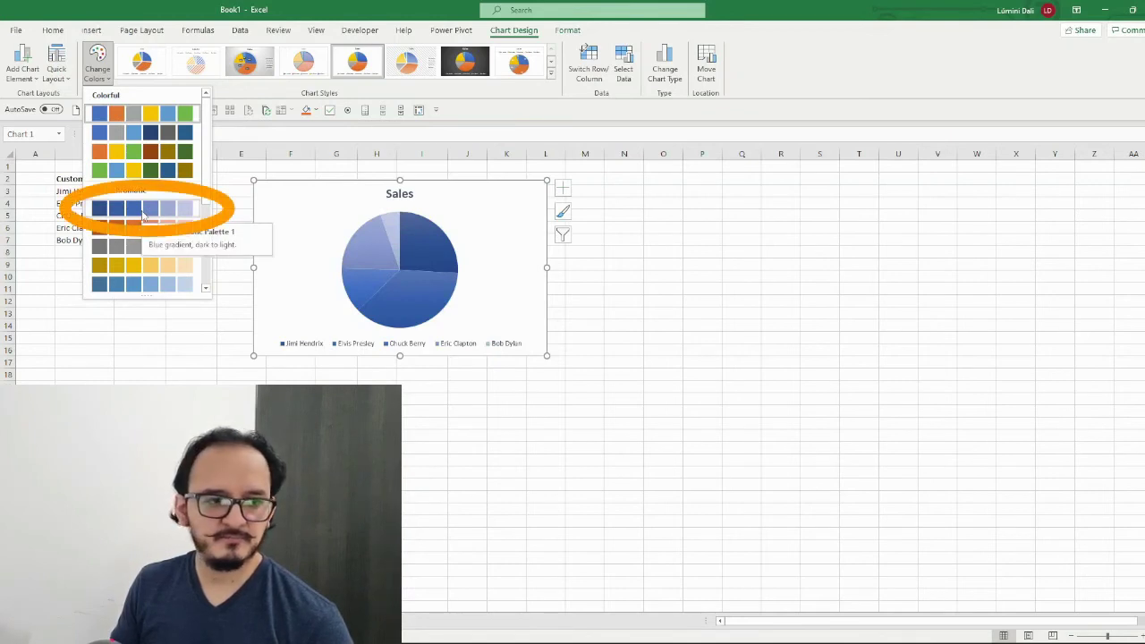
click(142, 215)
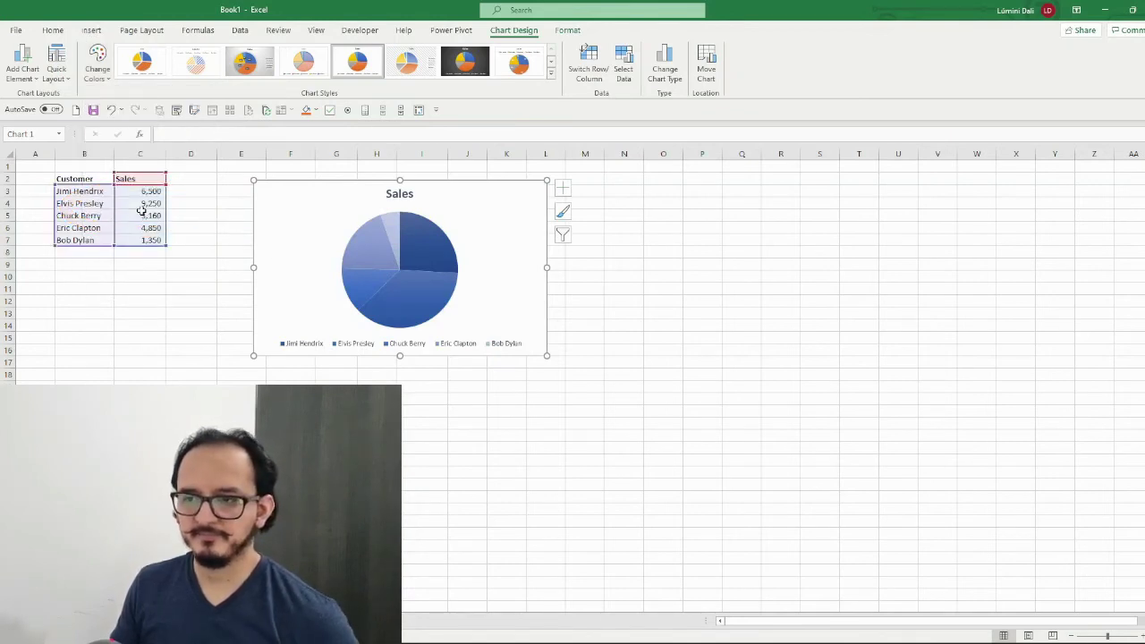
key(Down)
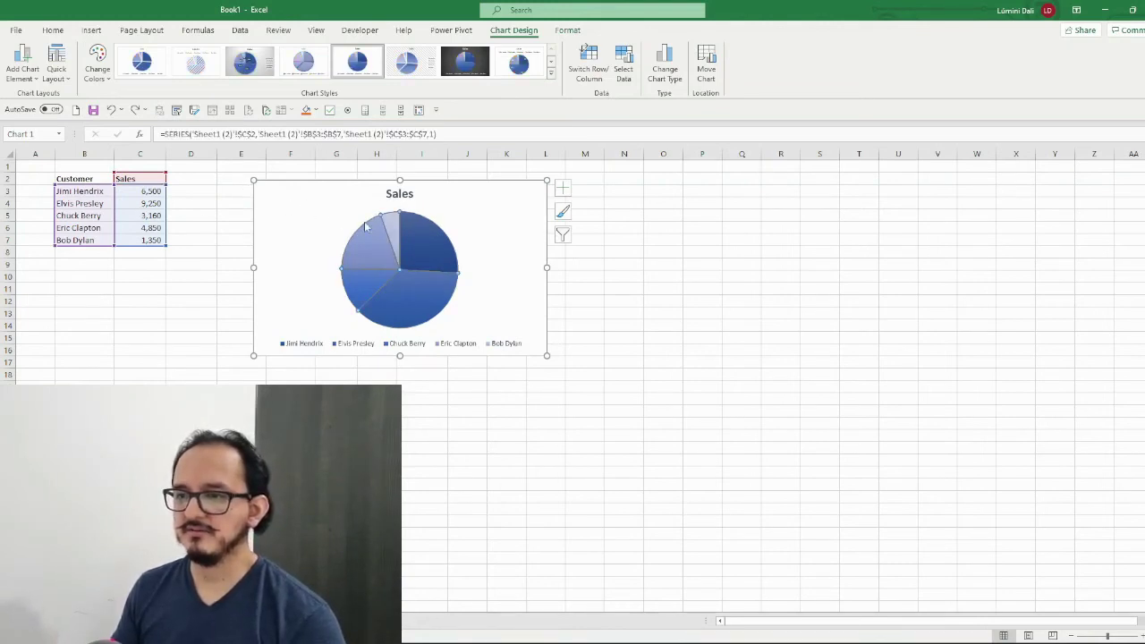
Add data callouts to the pie series showing customer names and percentages, e.g. Elvis Presley 37%.
right_click(419, 239)
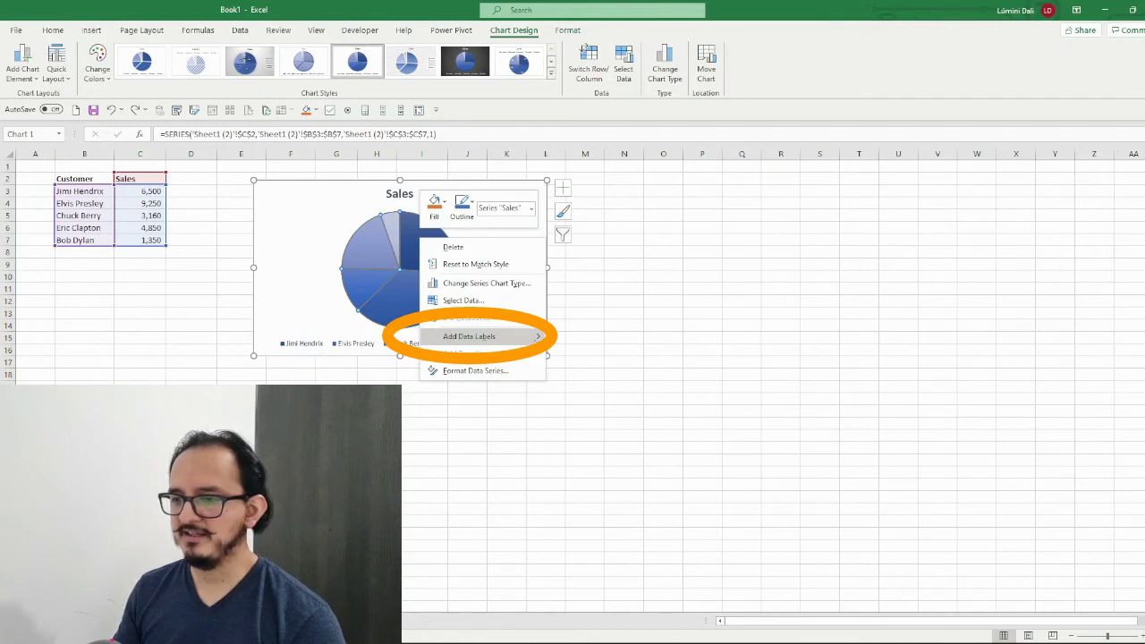
mouse_move(540, 336)
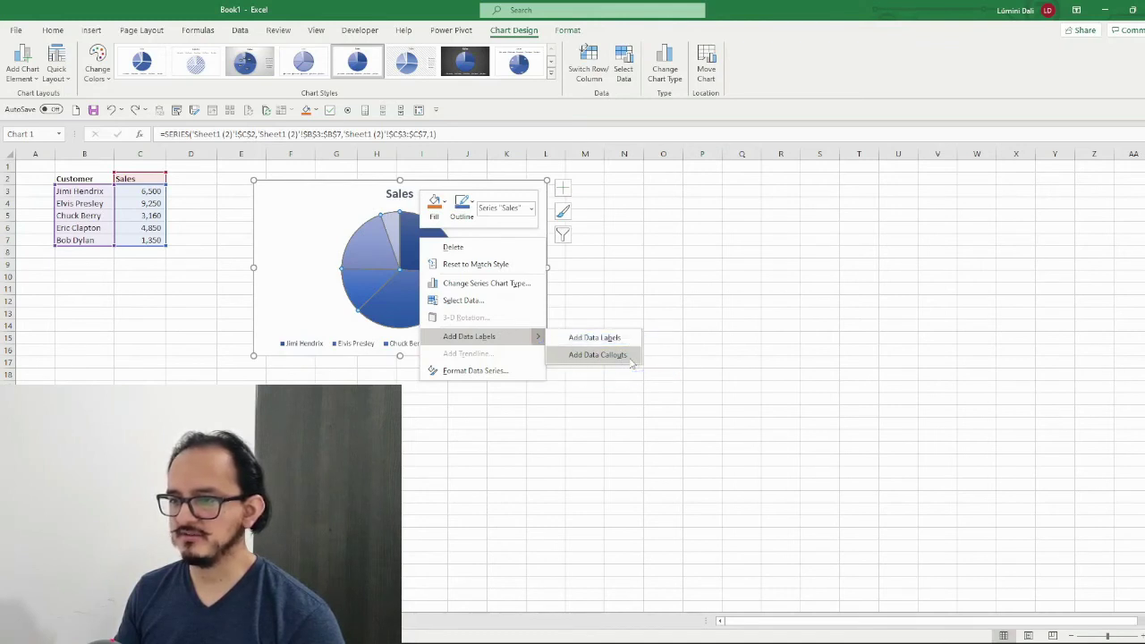
click(631, 358)
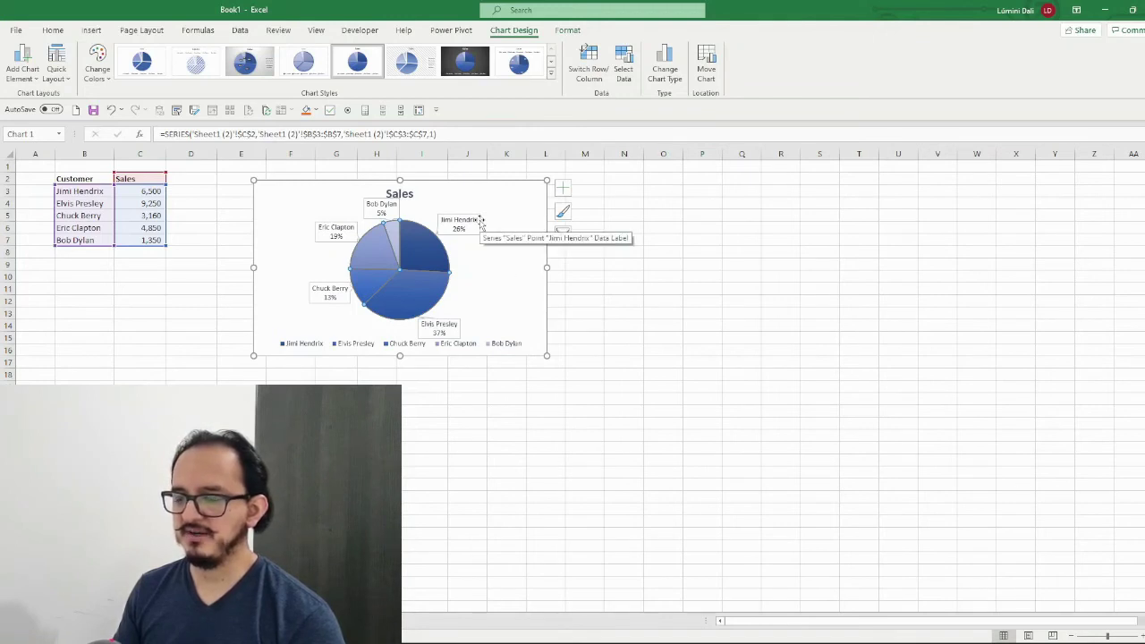
click(305, 194)
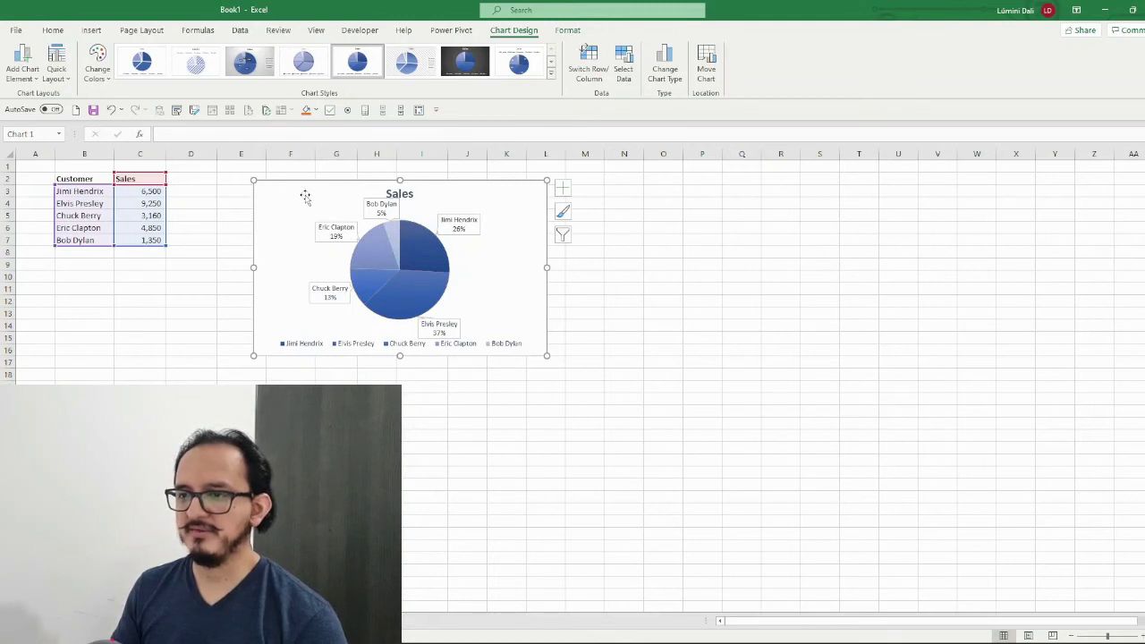
Set the whole chart's font to Century Gothic from the Home tab's Font box.
click(52, 31)
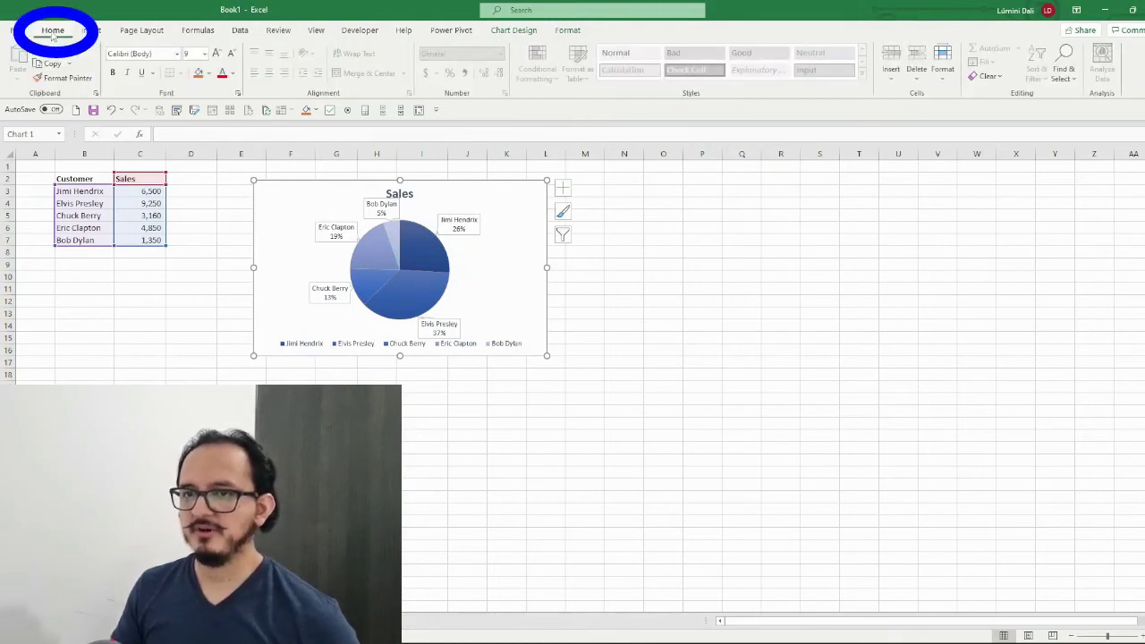
click(162, 54)
text(Century)
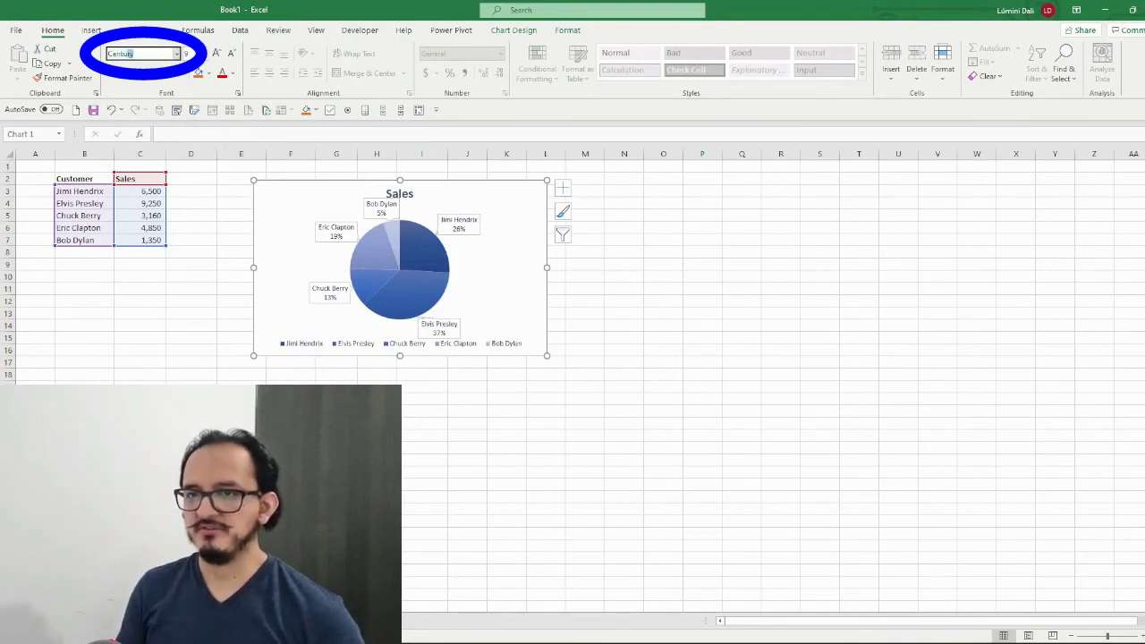
text( Gothic)
key(Return)
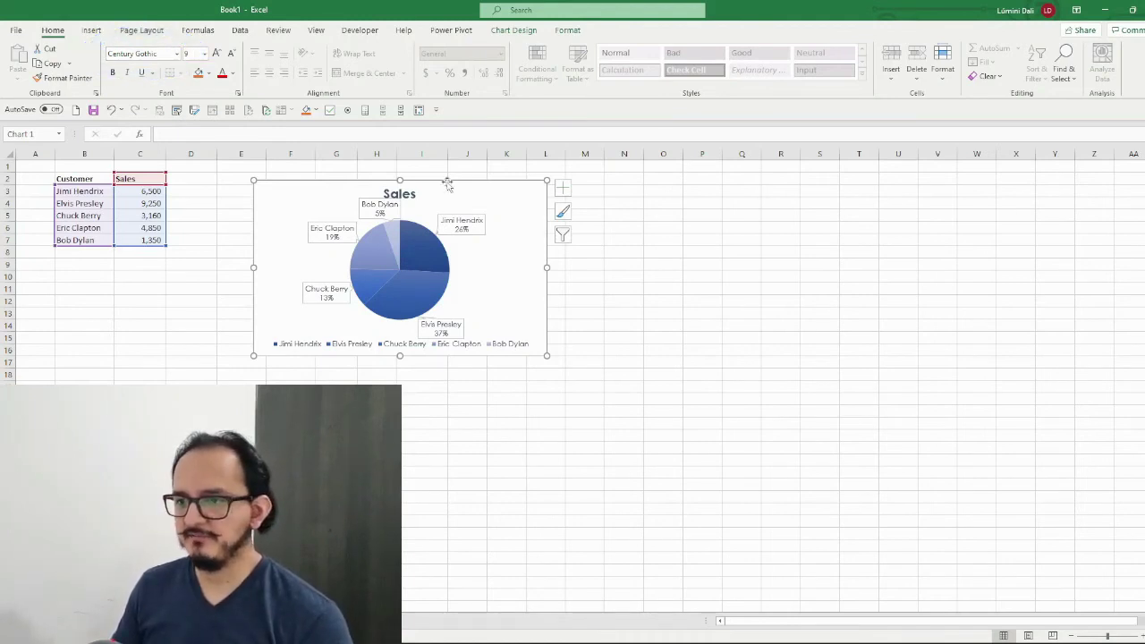
click(407, 253)
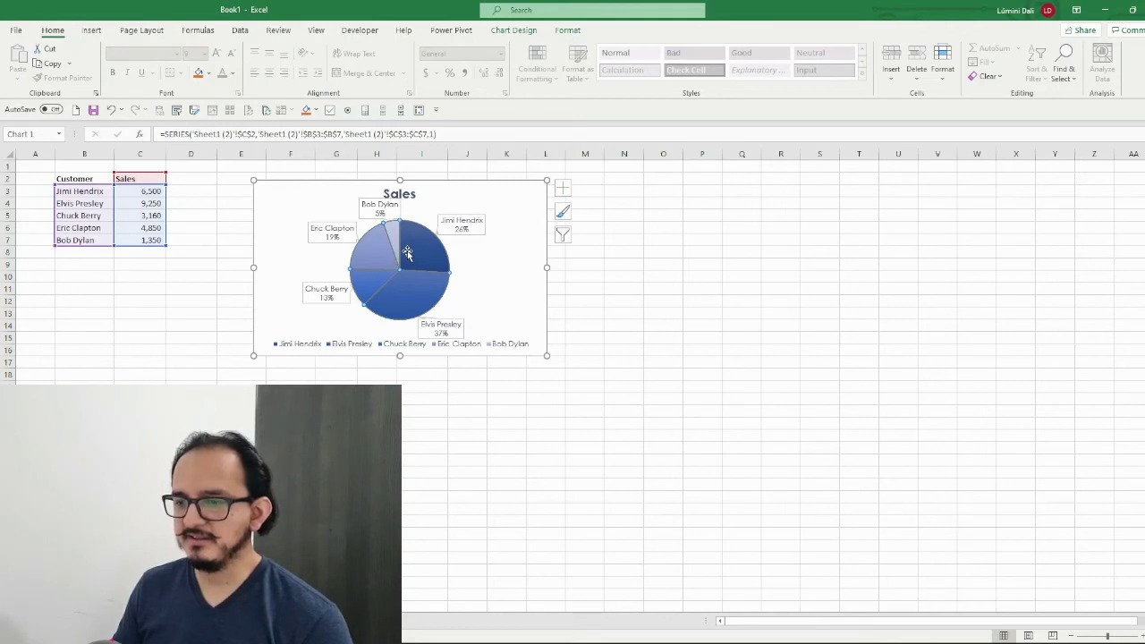
Give the pie series a solid dark theme-colour border, 2.5 pt wide, in Format Data Series.
right_click(407, 253)
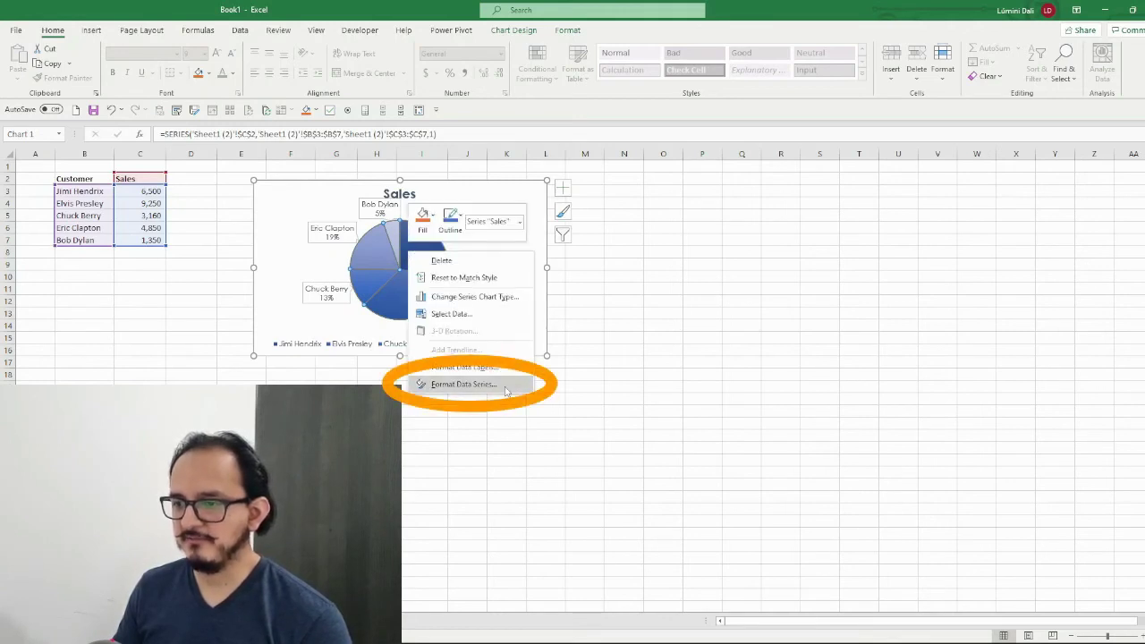
click(465, 383)
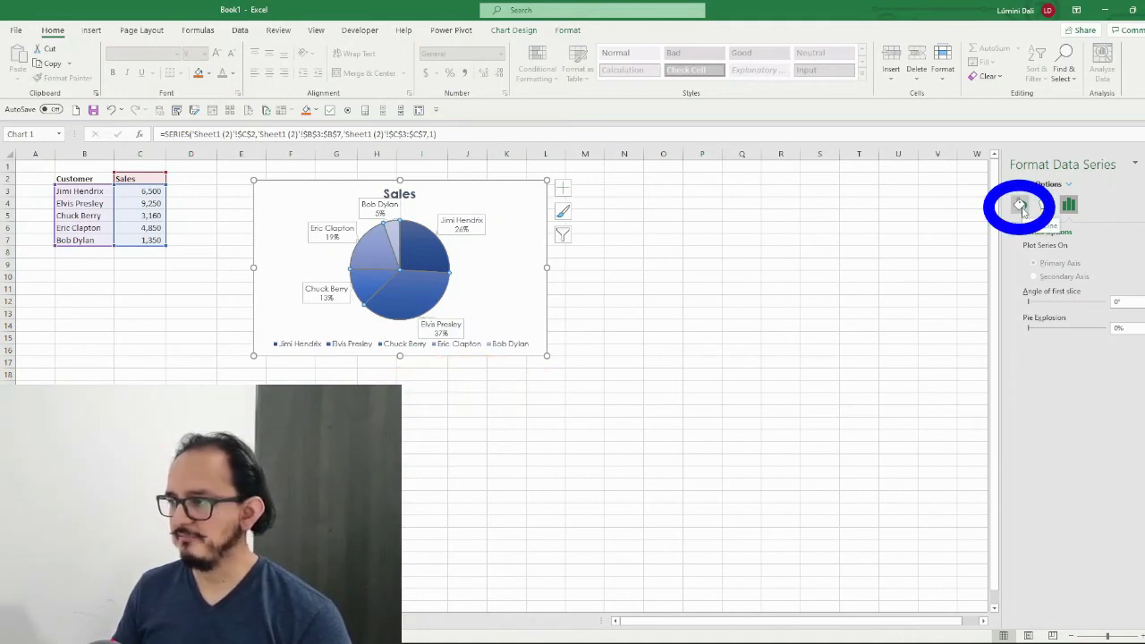
click(1020, 205)
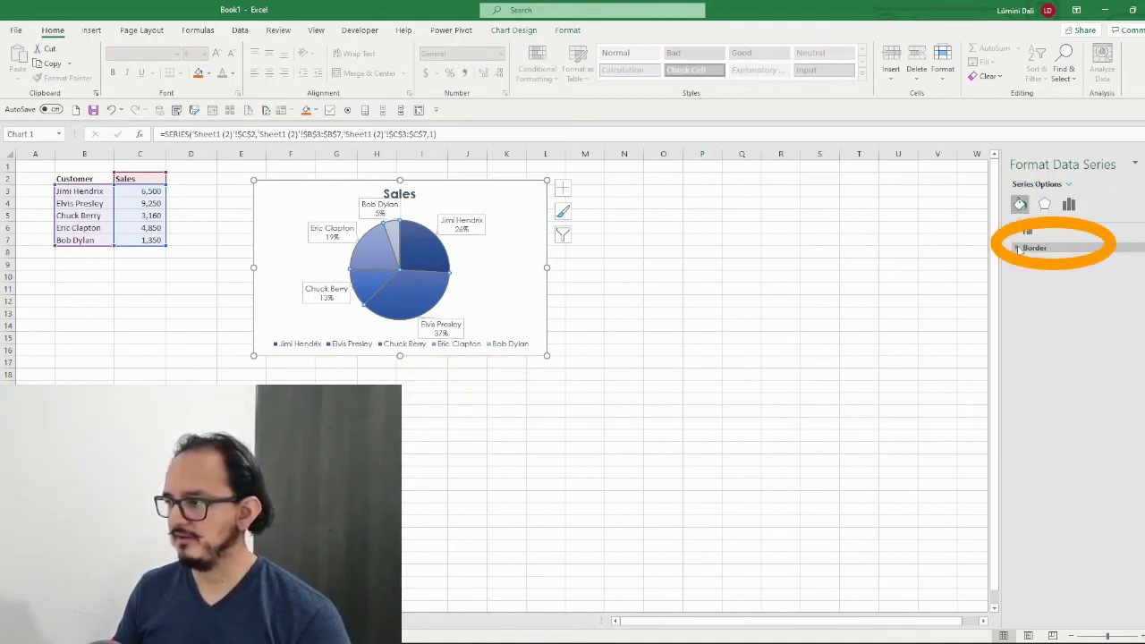
click(1021, 249)
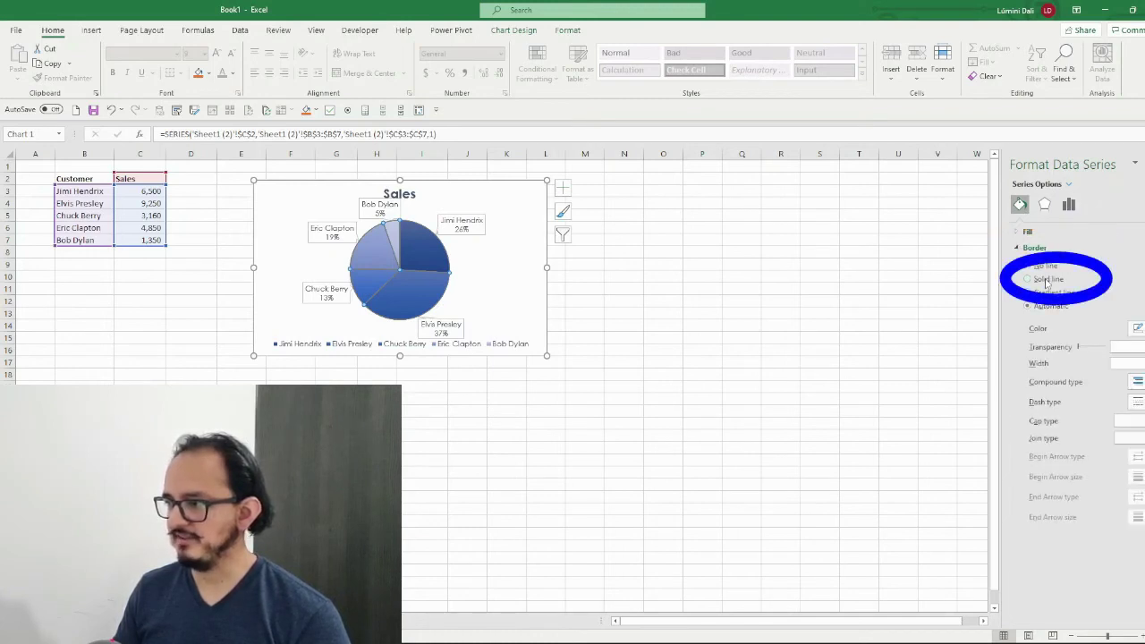
click(1046, 280)
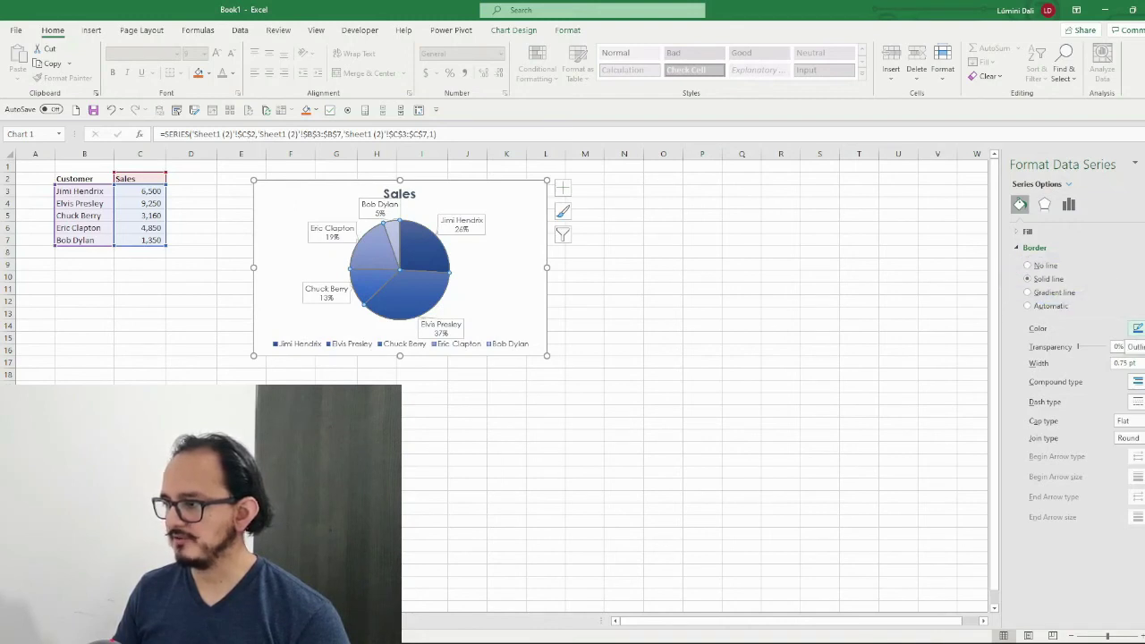
click(1138, 328)
click(1138, 329)
click(1138, 328)
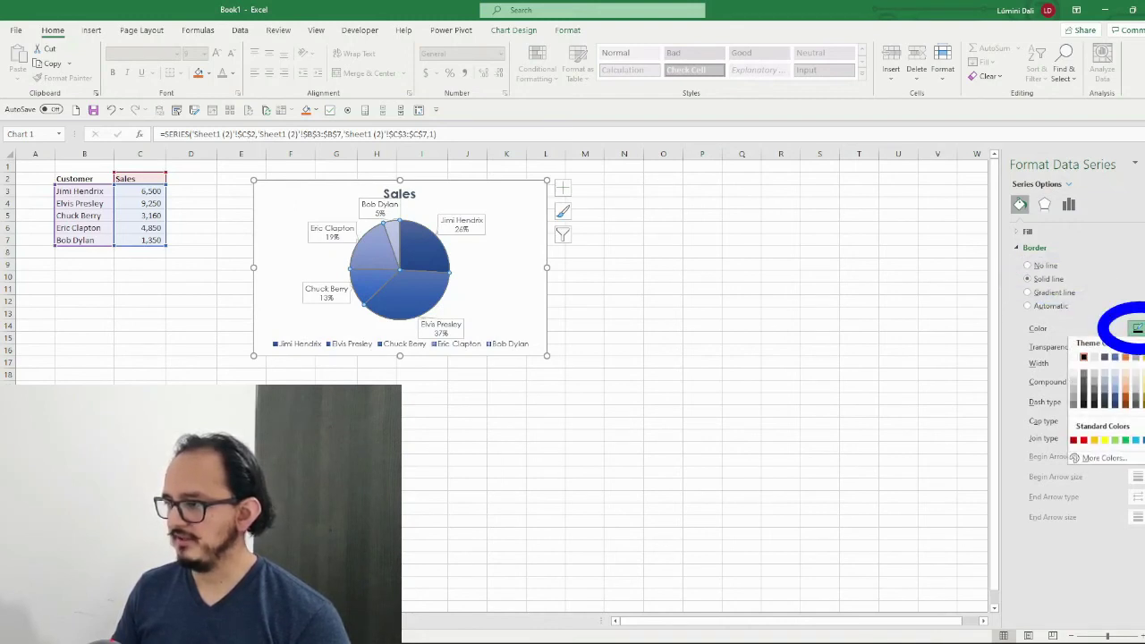
click(1085, 362)
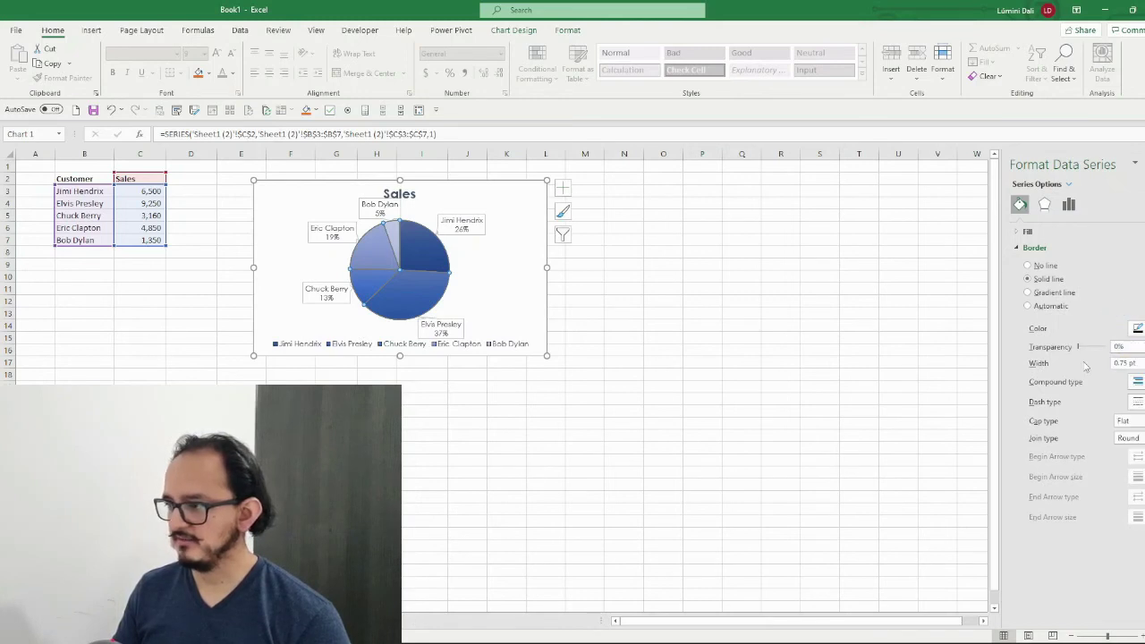
click(1144, 359)
click(1144, 360)
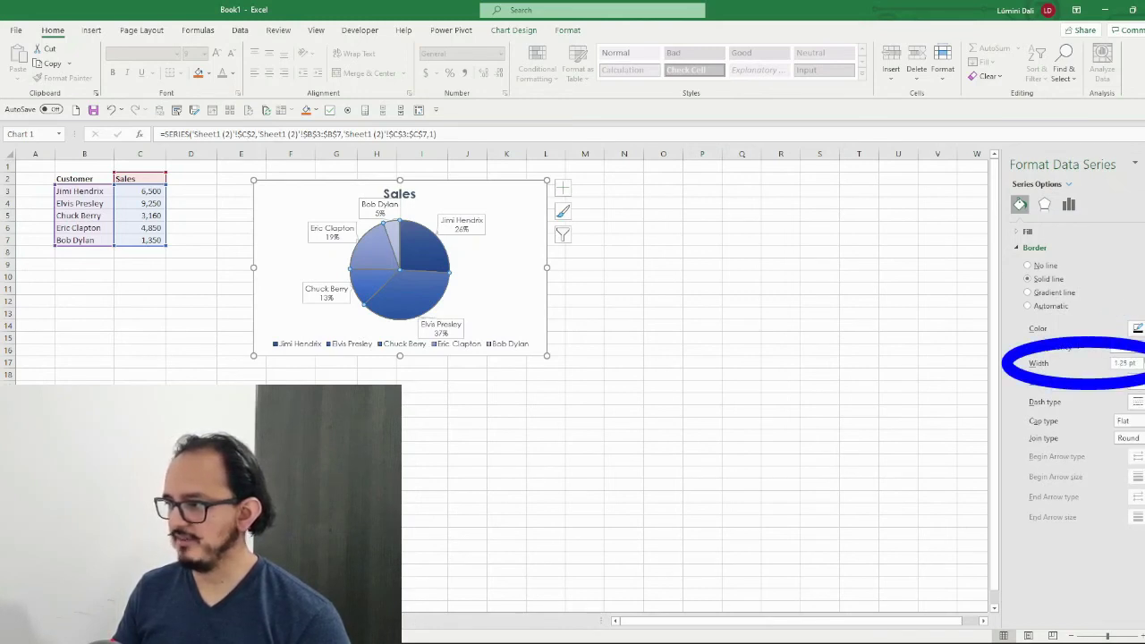
click(1144, 360)
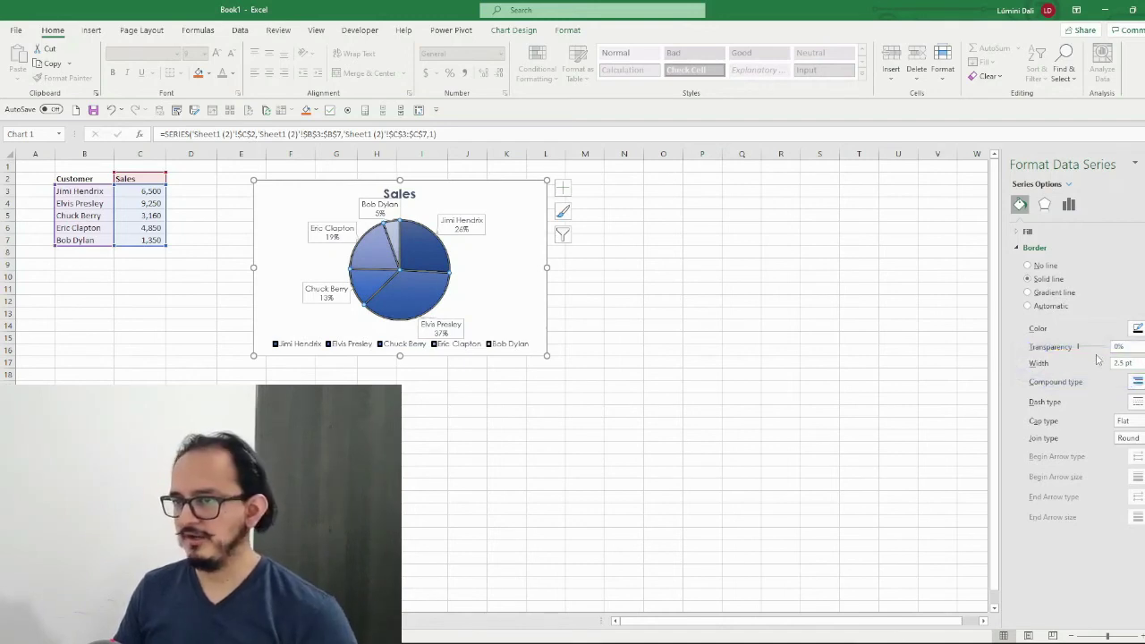
click(501, 262)
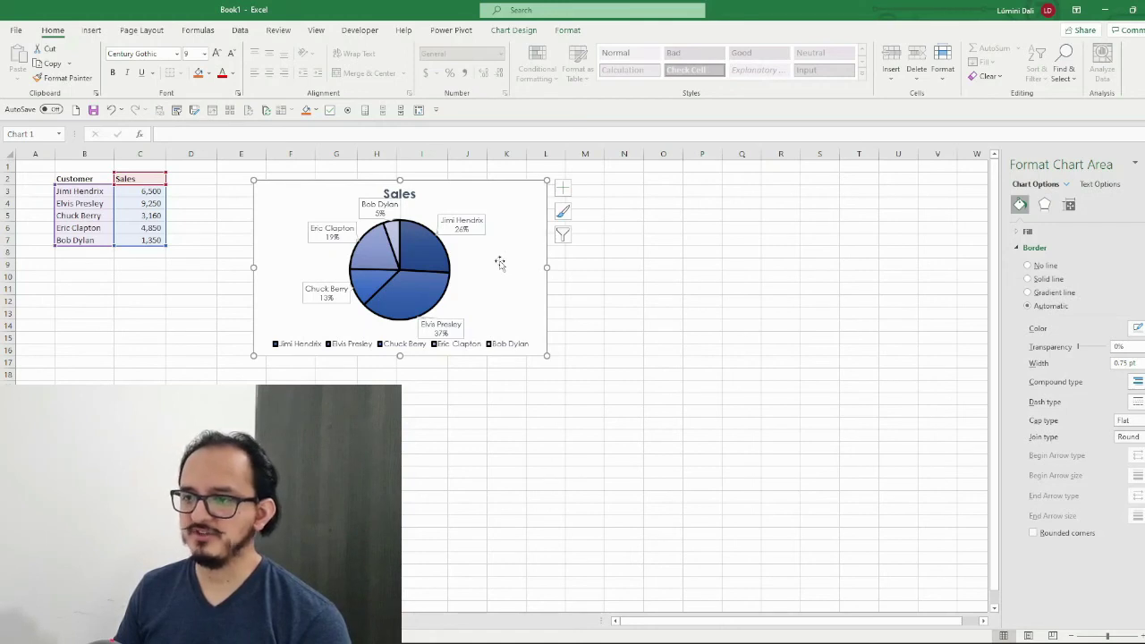
Set the Jimi Hendrix slice's Point Explosion to 25%.
click(429, 242)
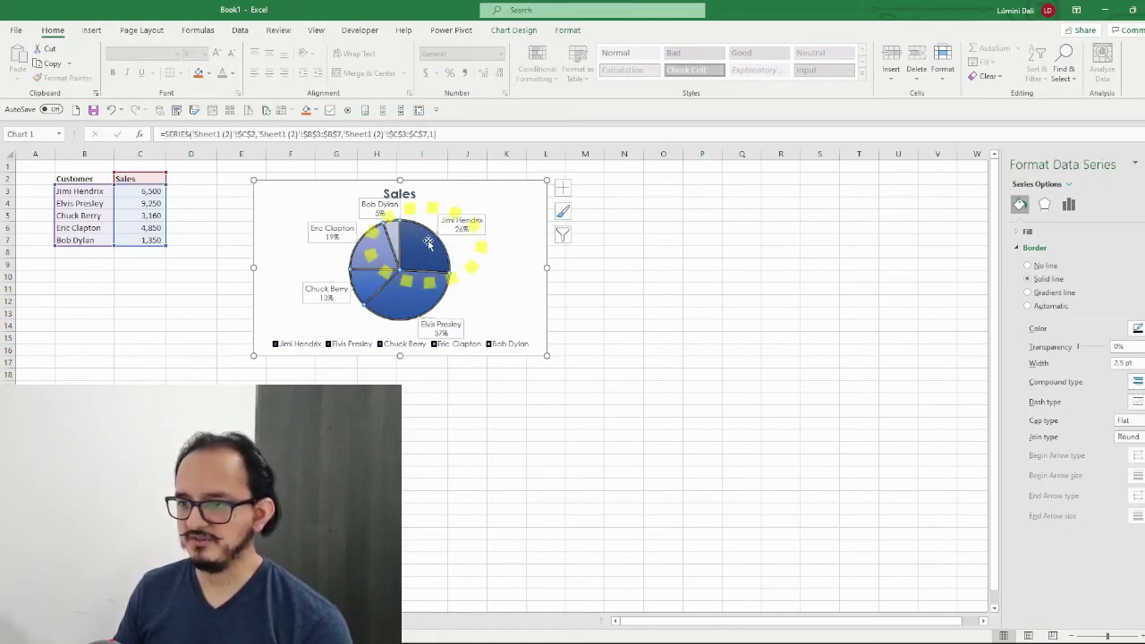
click(429, 243)
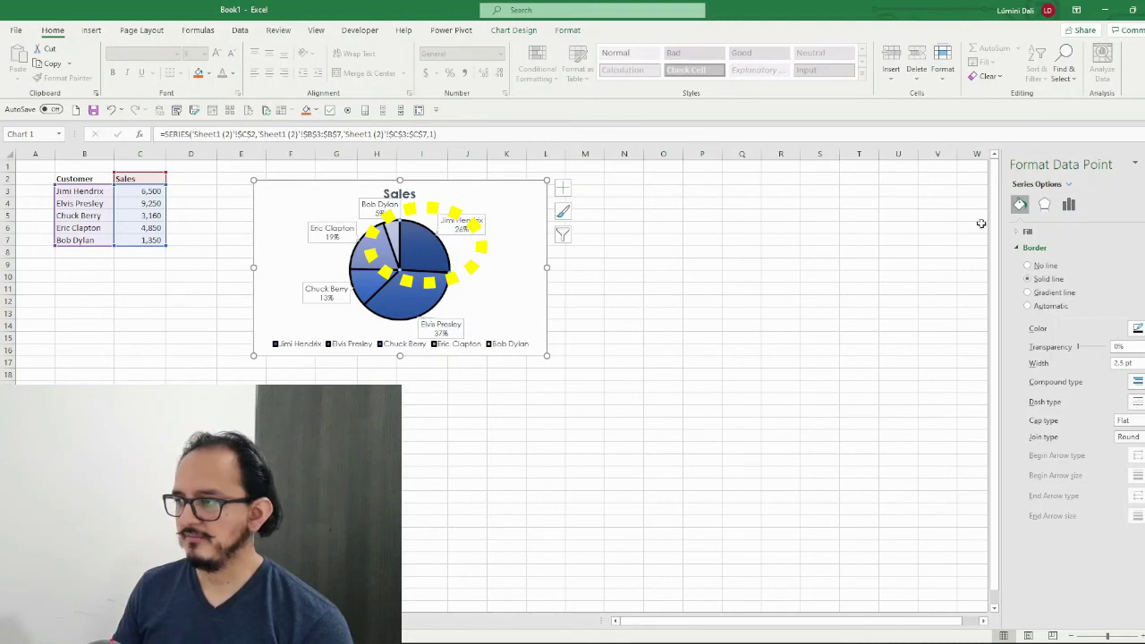
click(1070, 206)
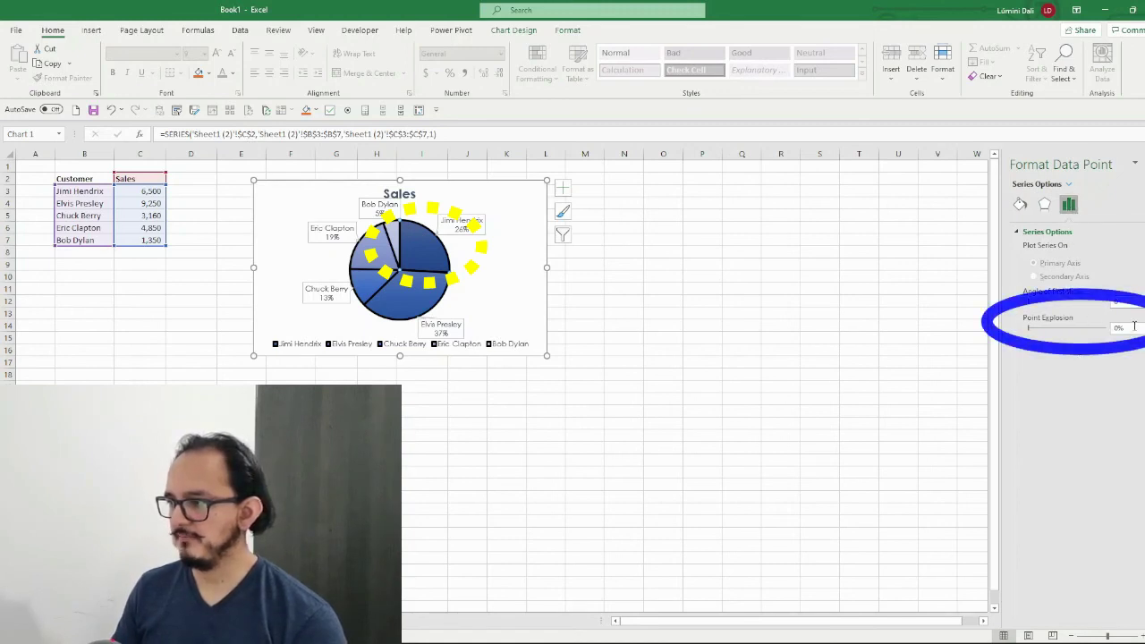
drag(1029, 327, 1043, 327)
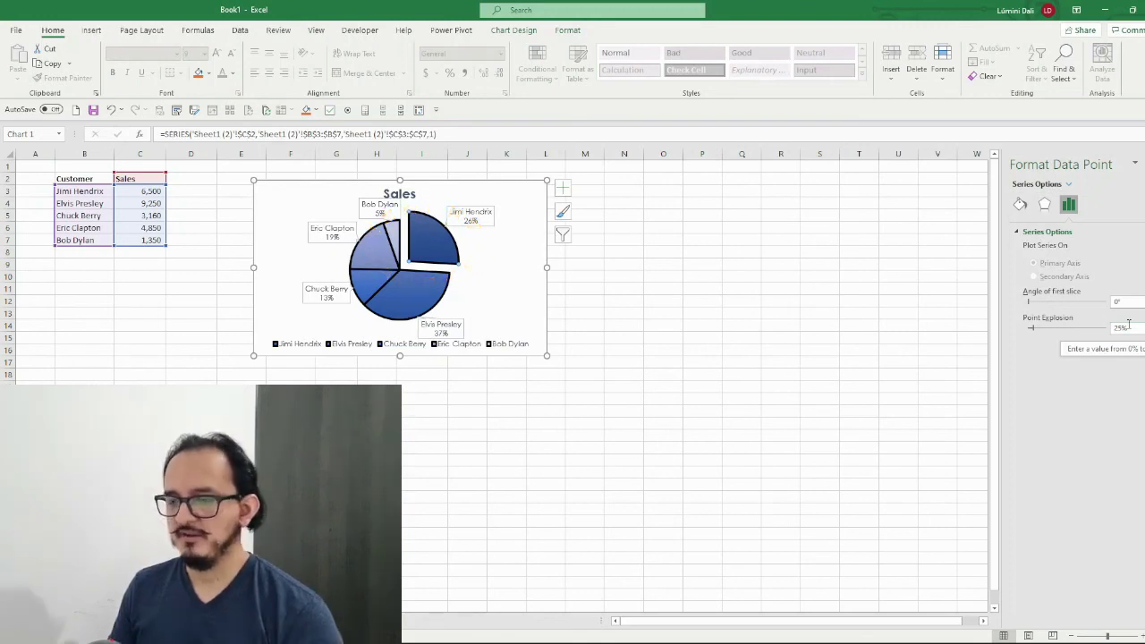
click(525, 195)
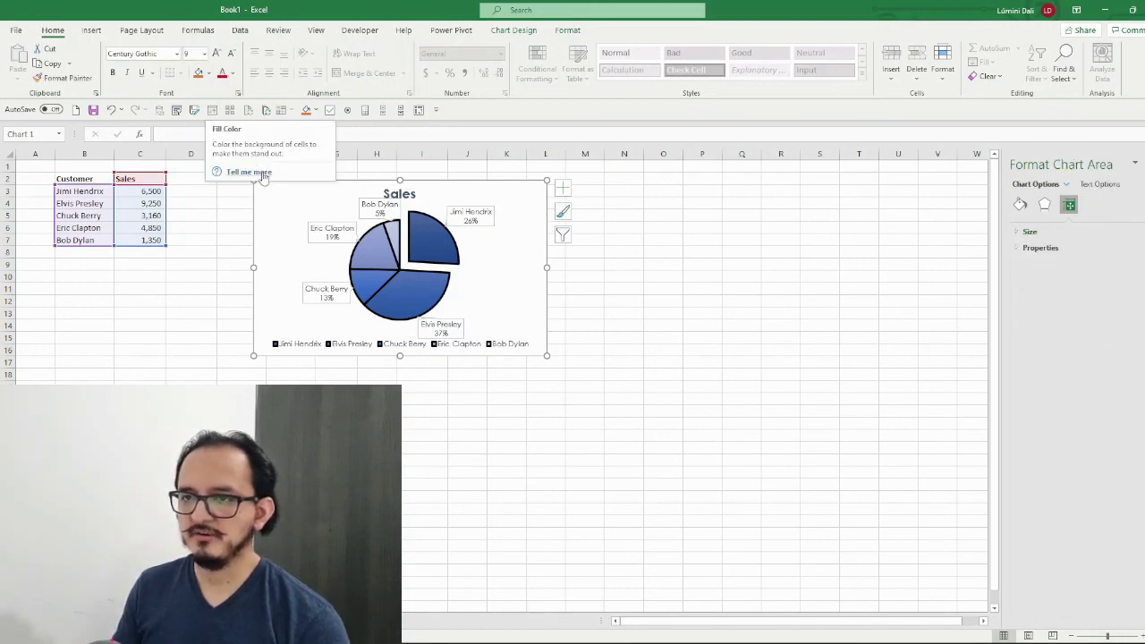
Fill the chart background with Gold, Accent 4, Lighter 80% and delete the legend.
click(208, 74)
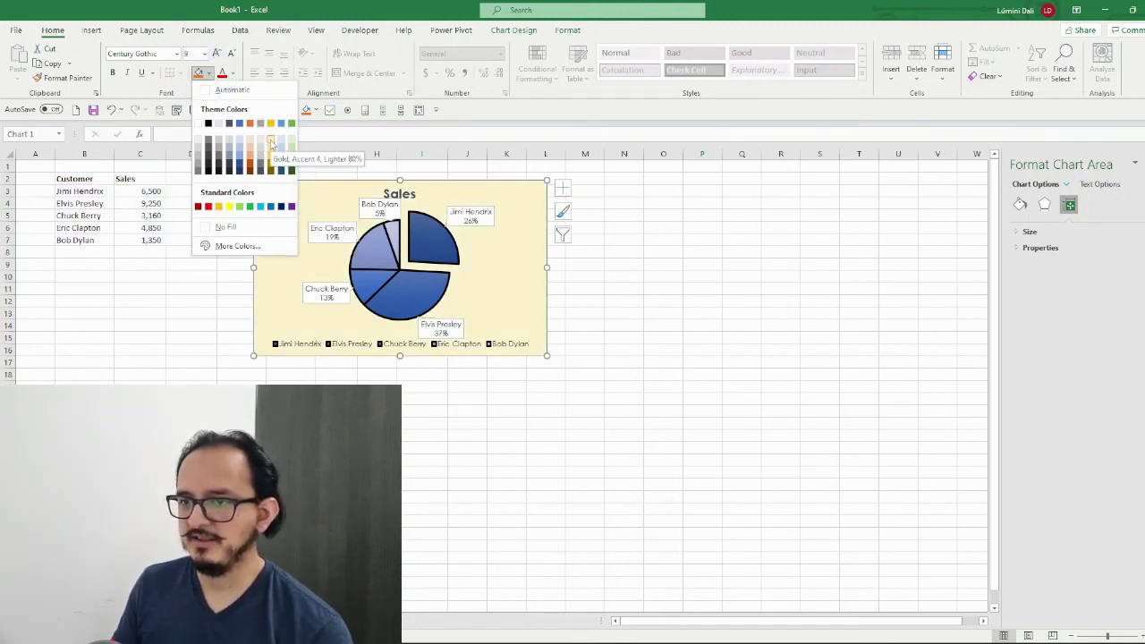
click(271, 143)
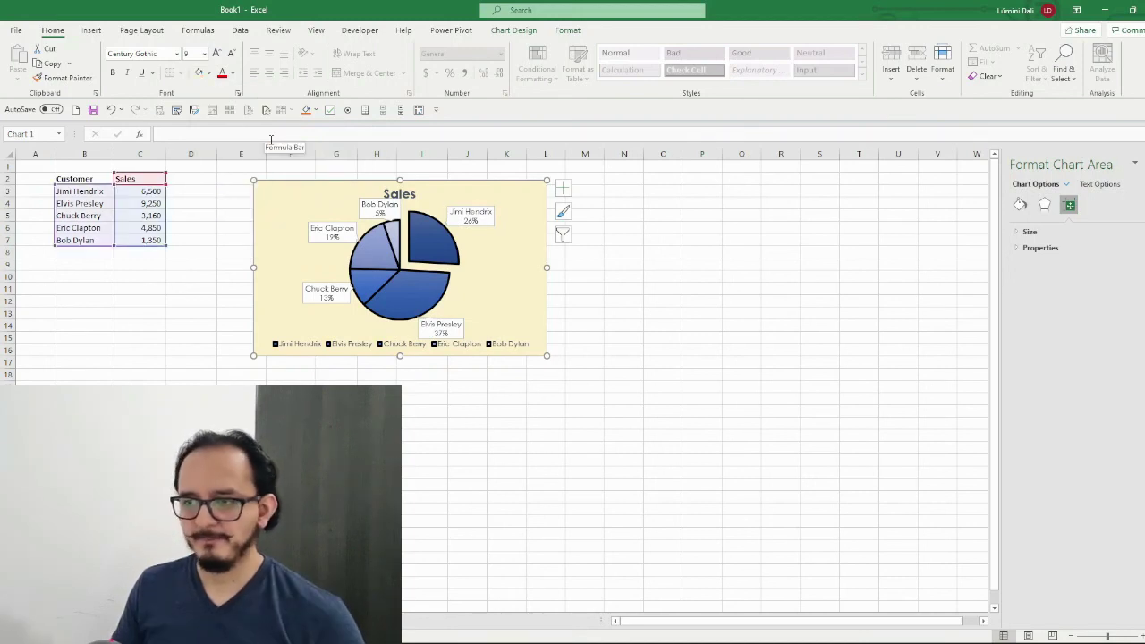
click(318, 343)
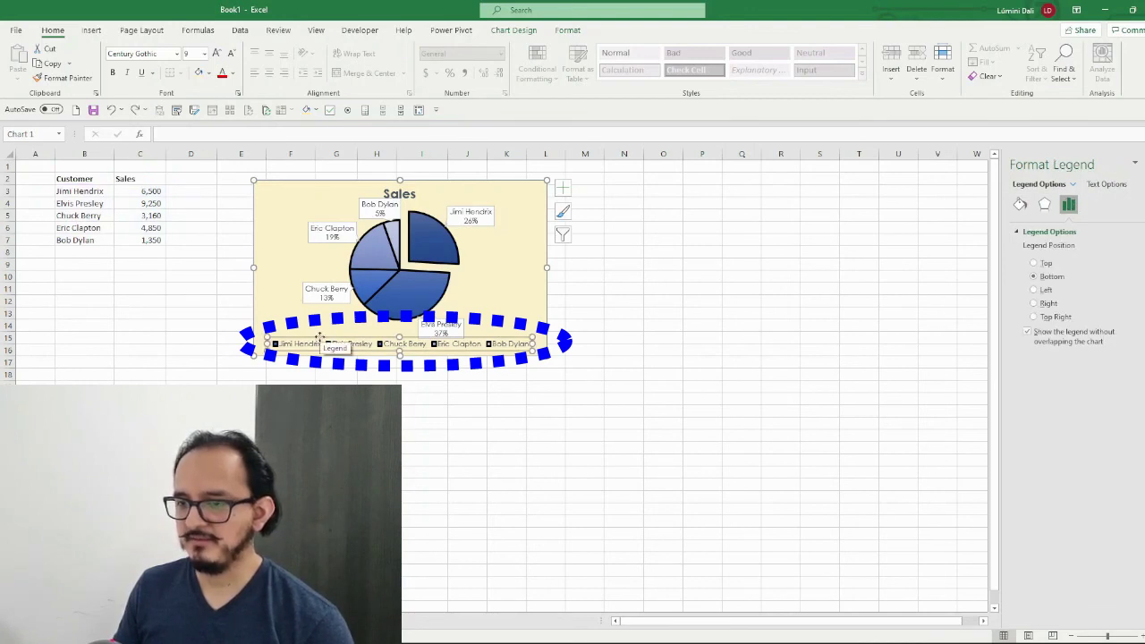
key(Delete)
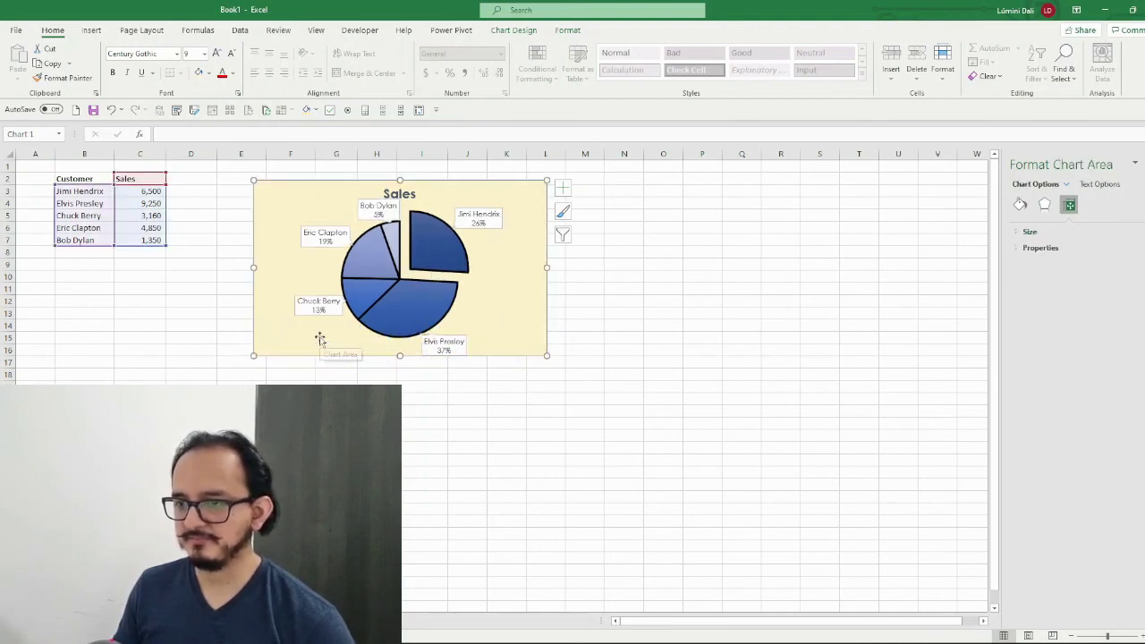